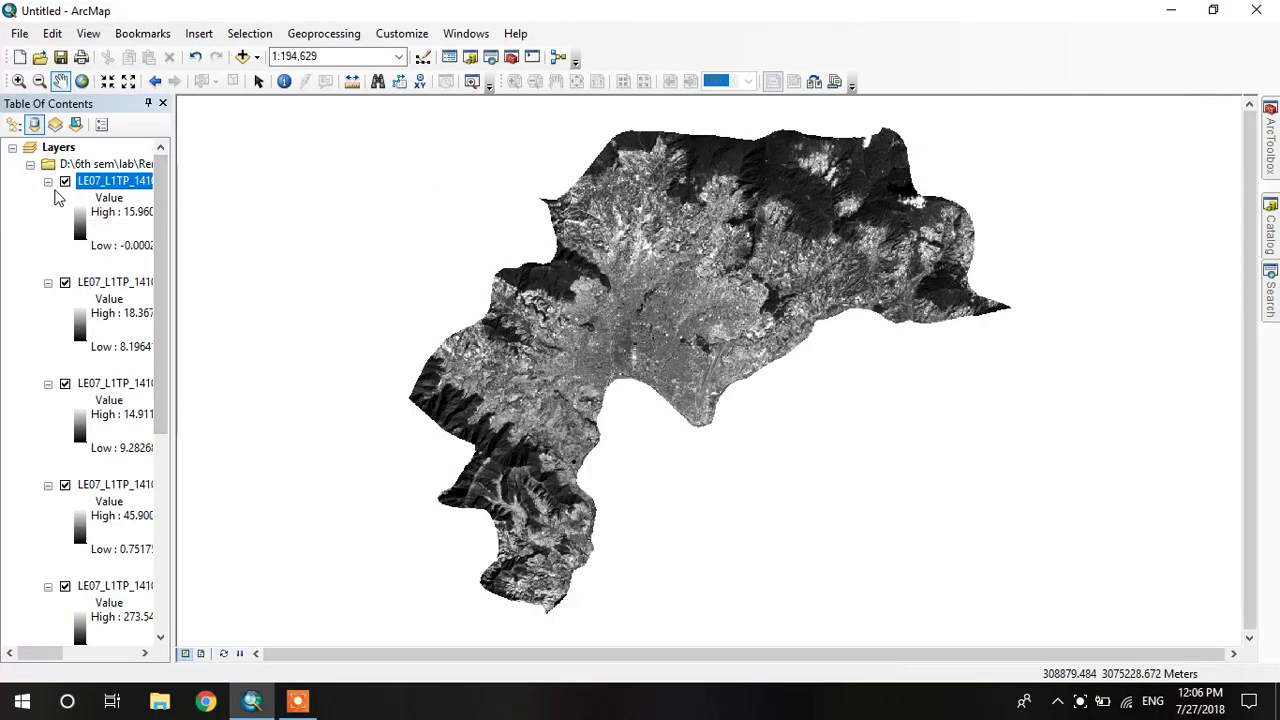
- Collapse and re-expand the band layer group, then scroll through the layer list
left_click(30, 164)
left_click(30, 164)
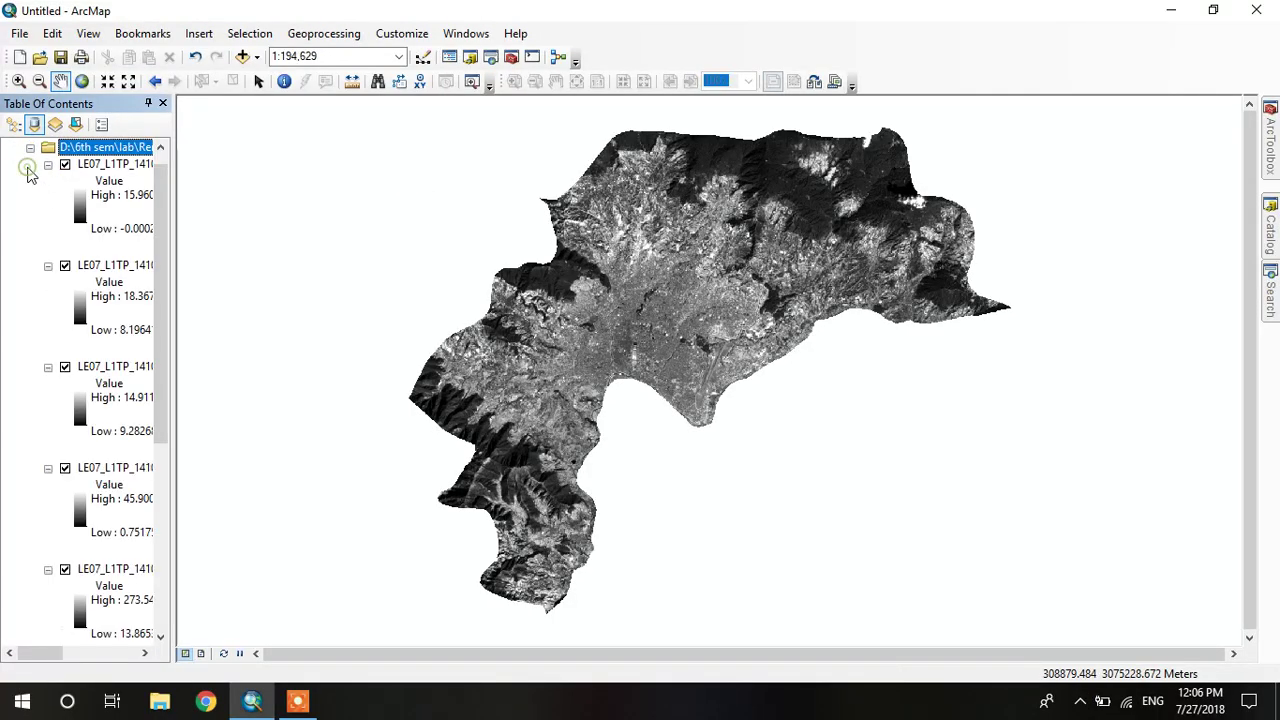
scroll(100, 210, "down", 6)
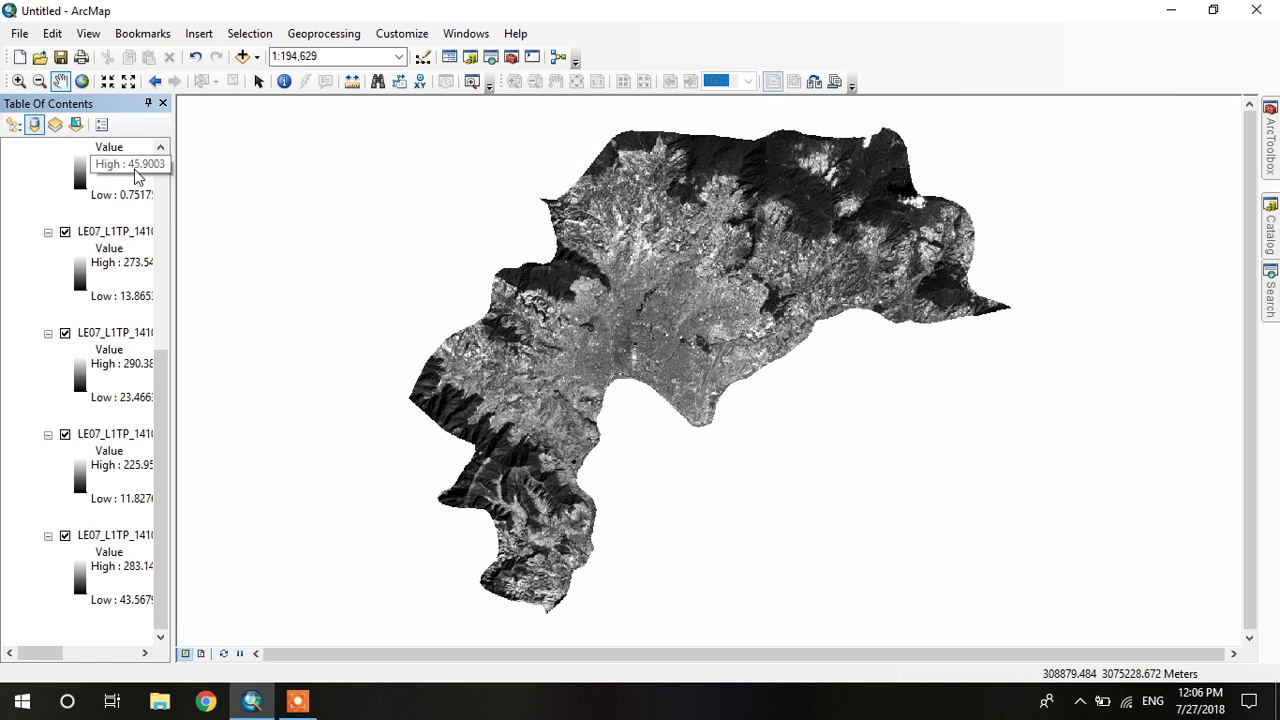
scroll(130, 190, "up", 5)
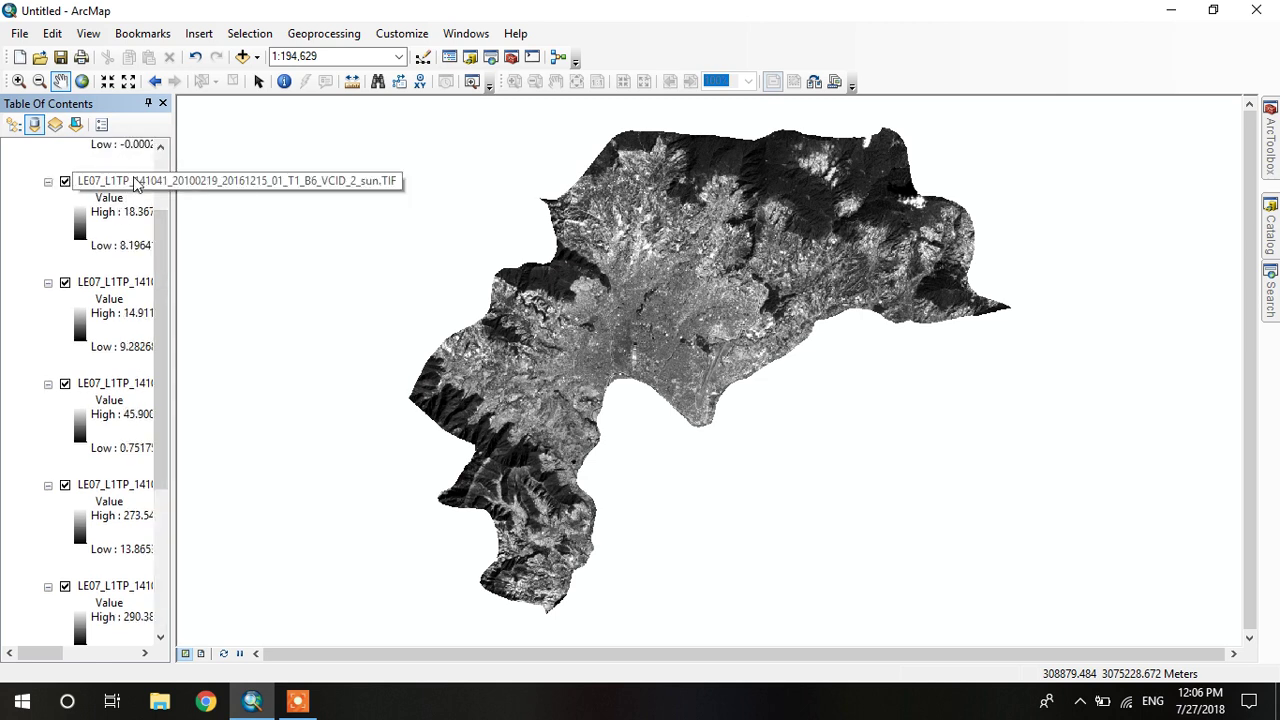
scroll(127, 188, "up", 2)
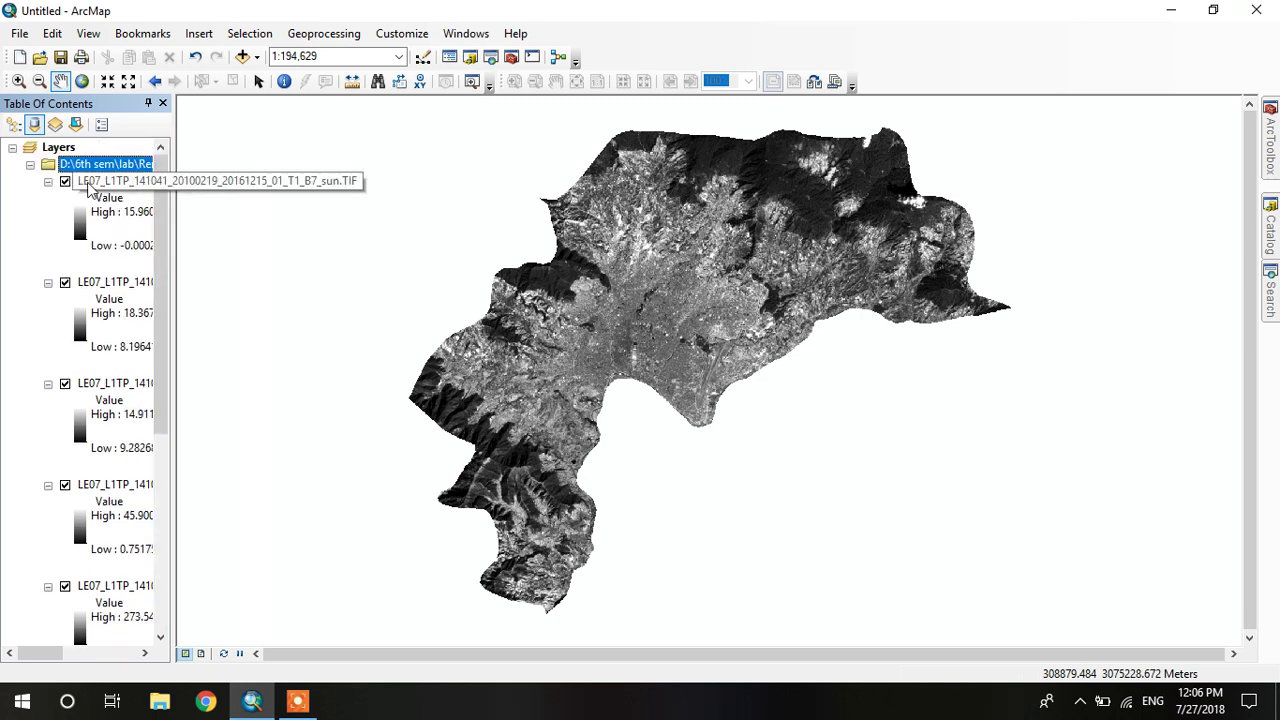
scroll(118, 240, "down", 6)
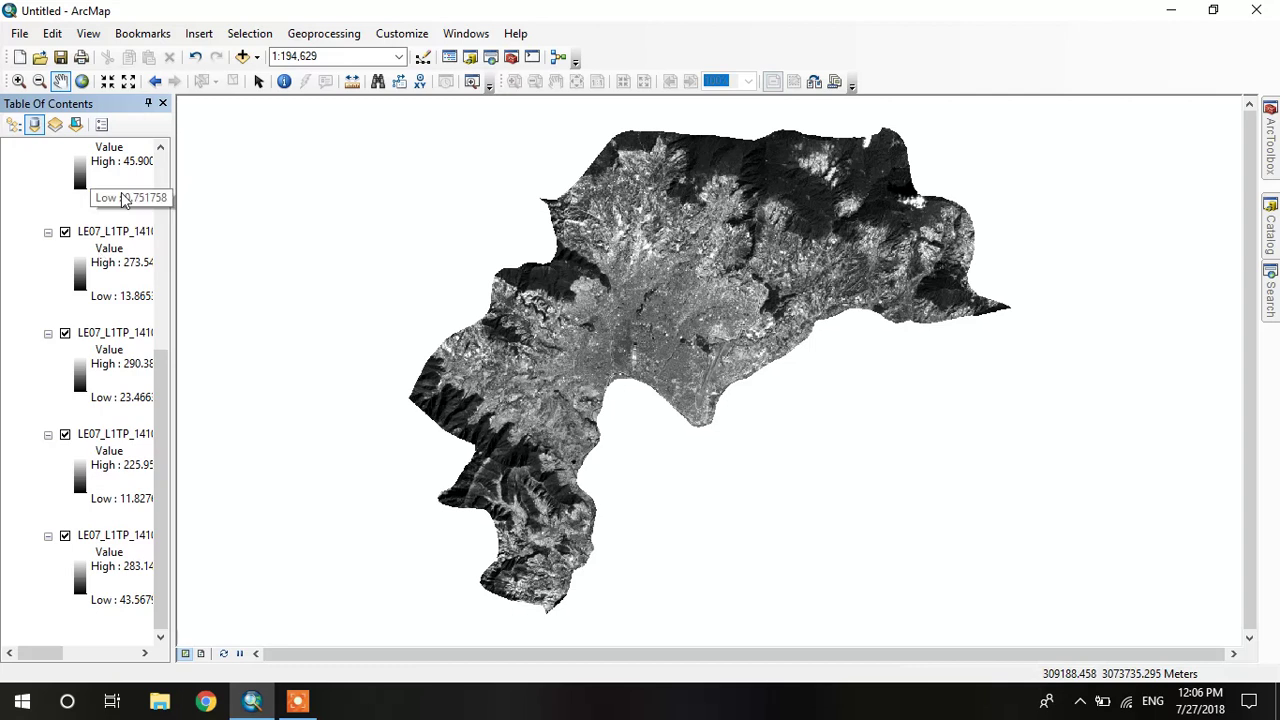
scroll(113, 365, "up", 4)
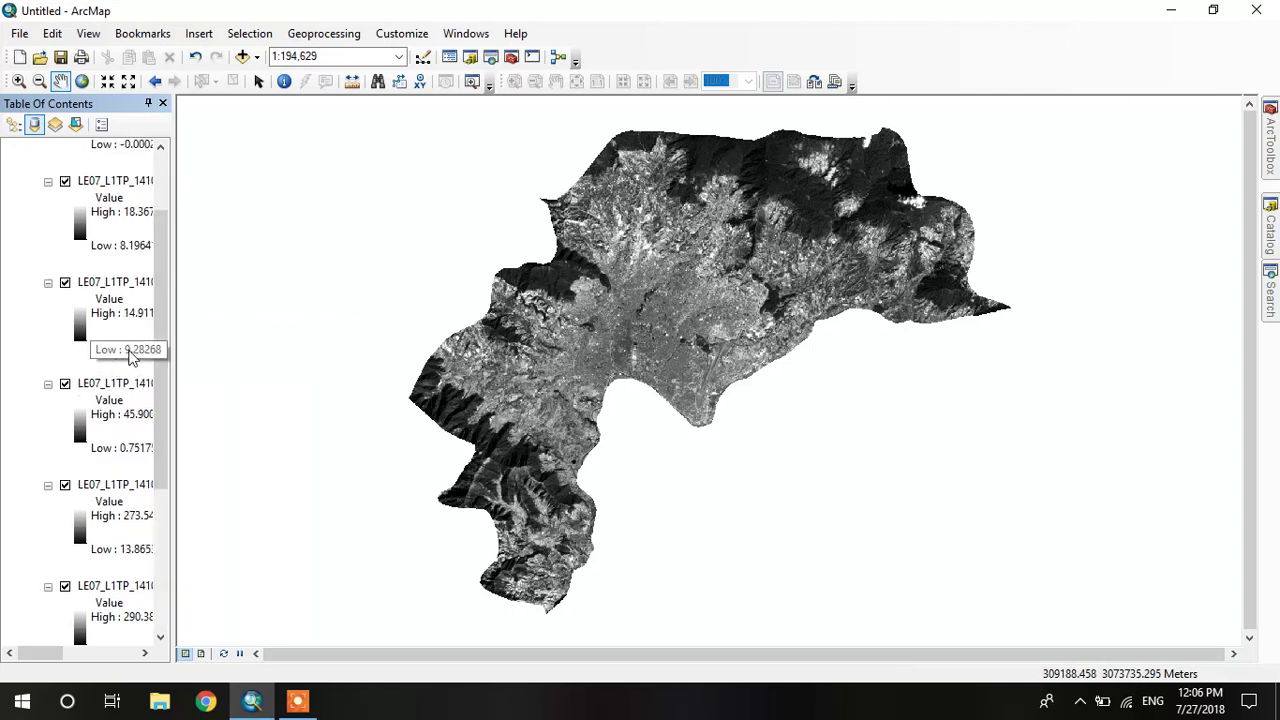
scroll(130, 358, "up", 2)
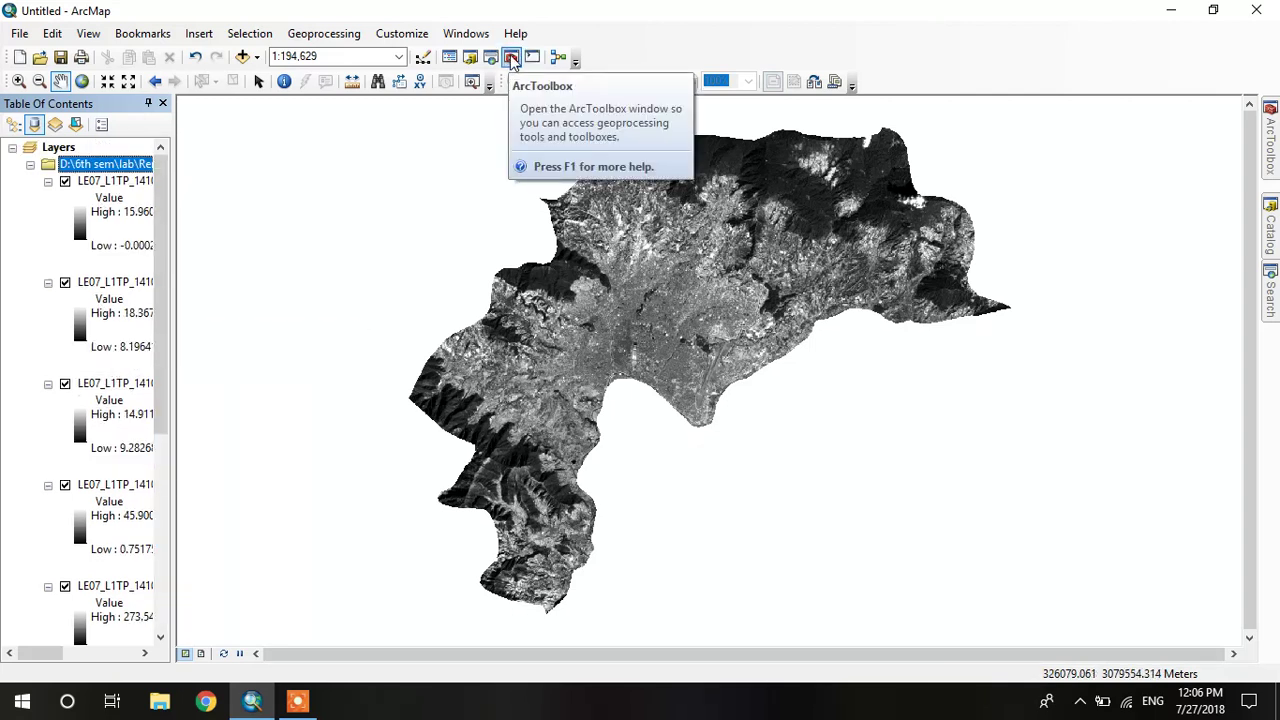
- Launch Composite Bands from Data Management Tools > Raster > Raster Processing in ArcToolbox
left_click(511, 60)
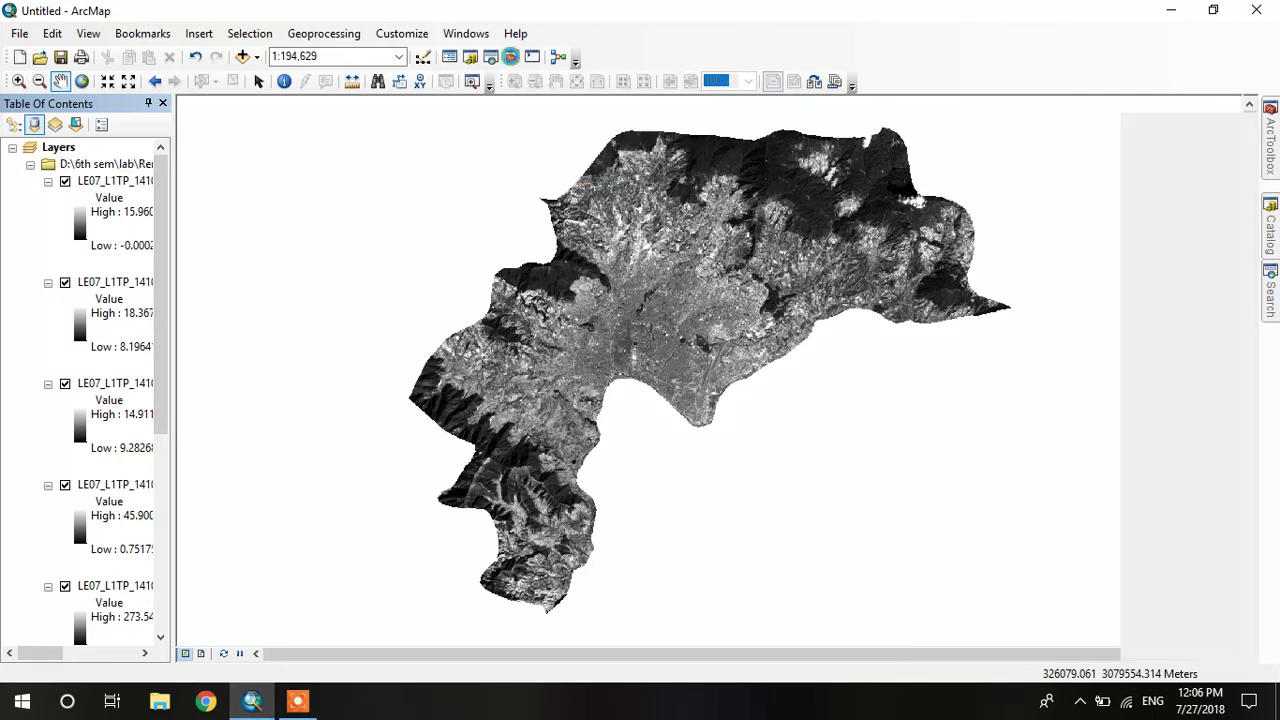
left_click(991, 225)
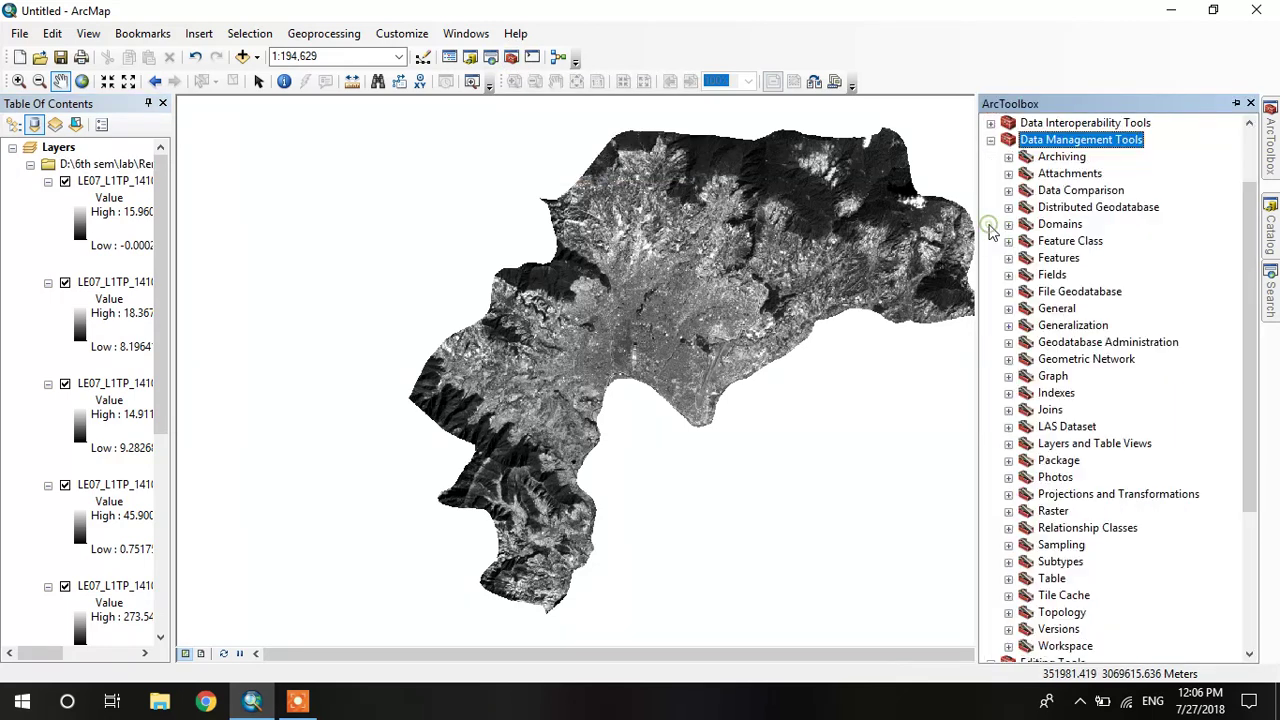
scroll(1090, 420, "down", 2)
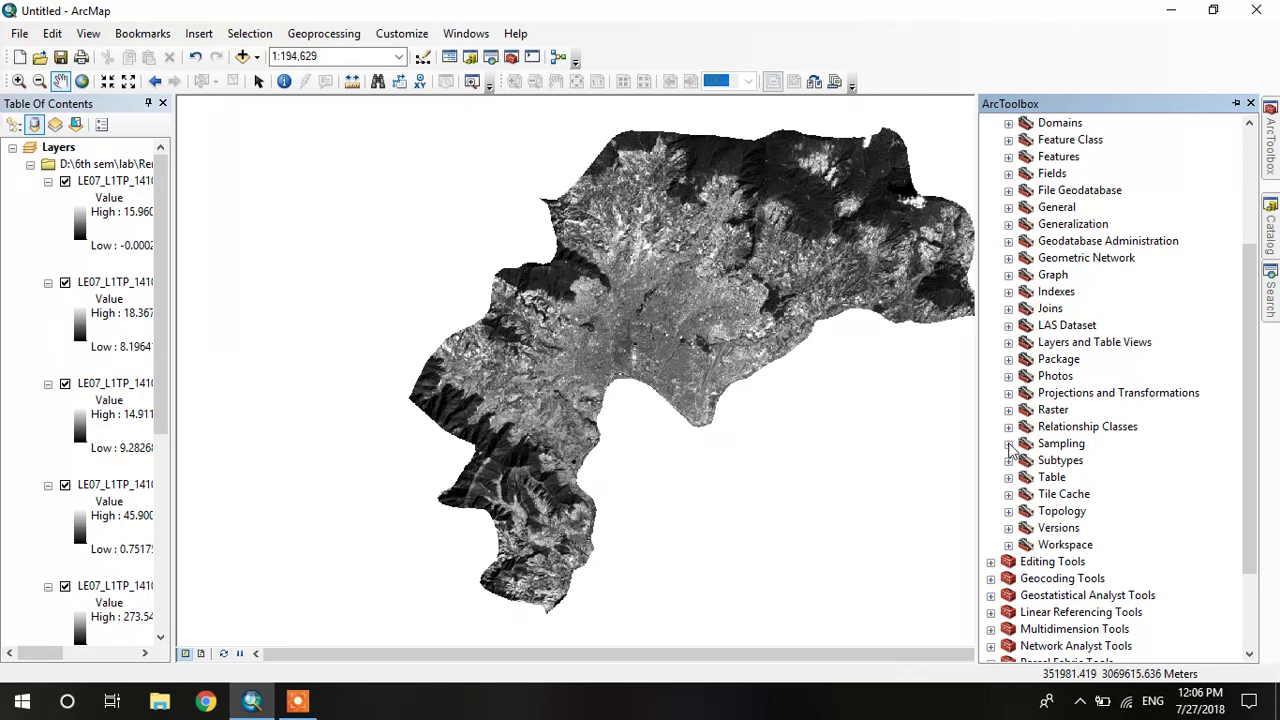
left_click(1008, 410)
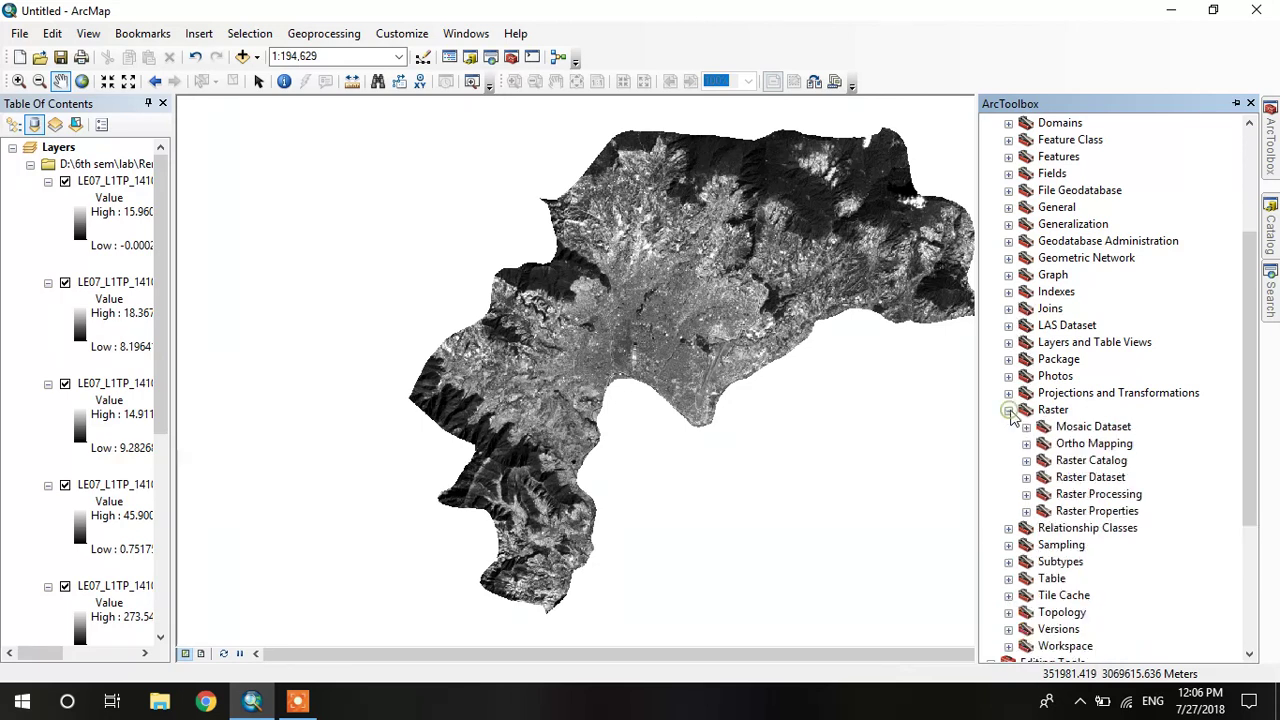
left_click(1026, 494)
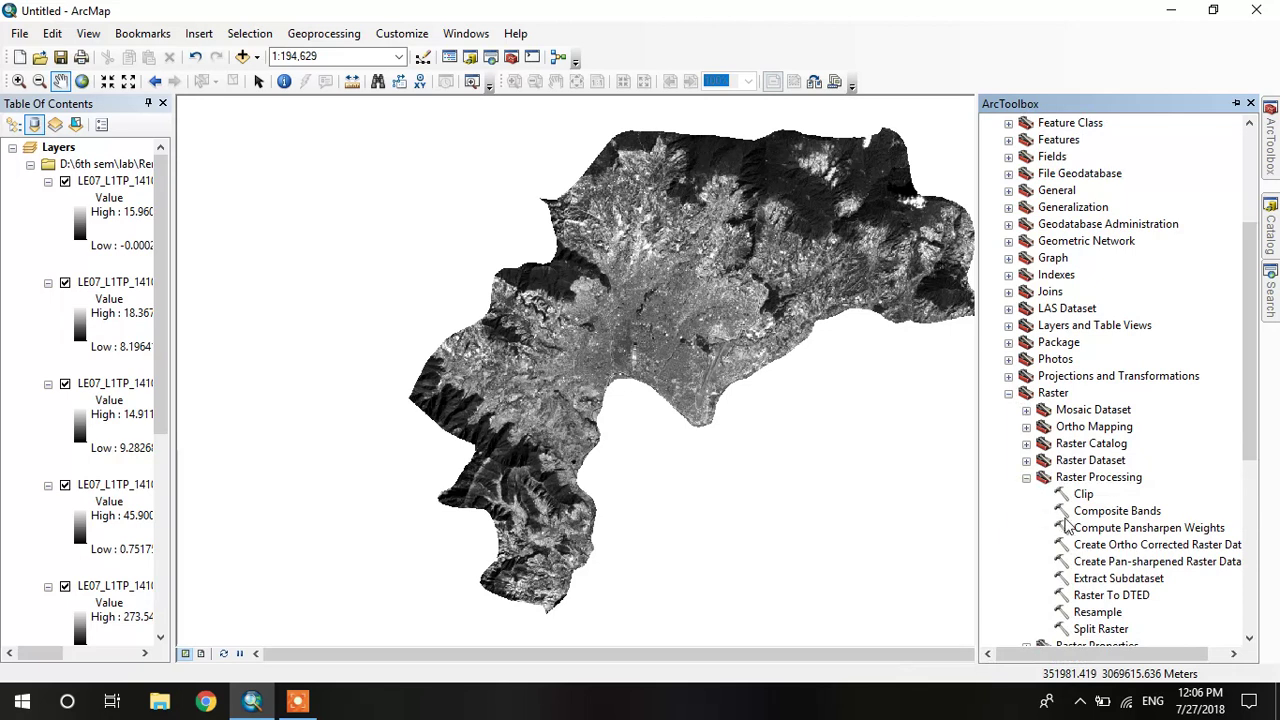
double_click(1085, 512)
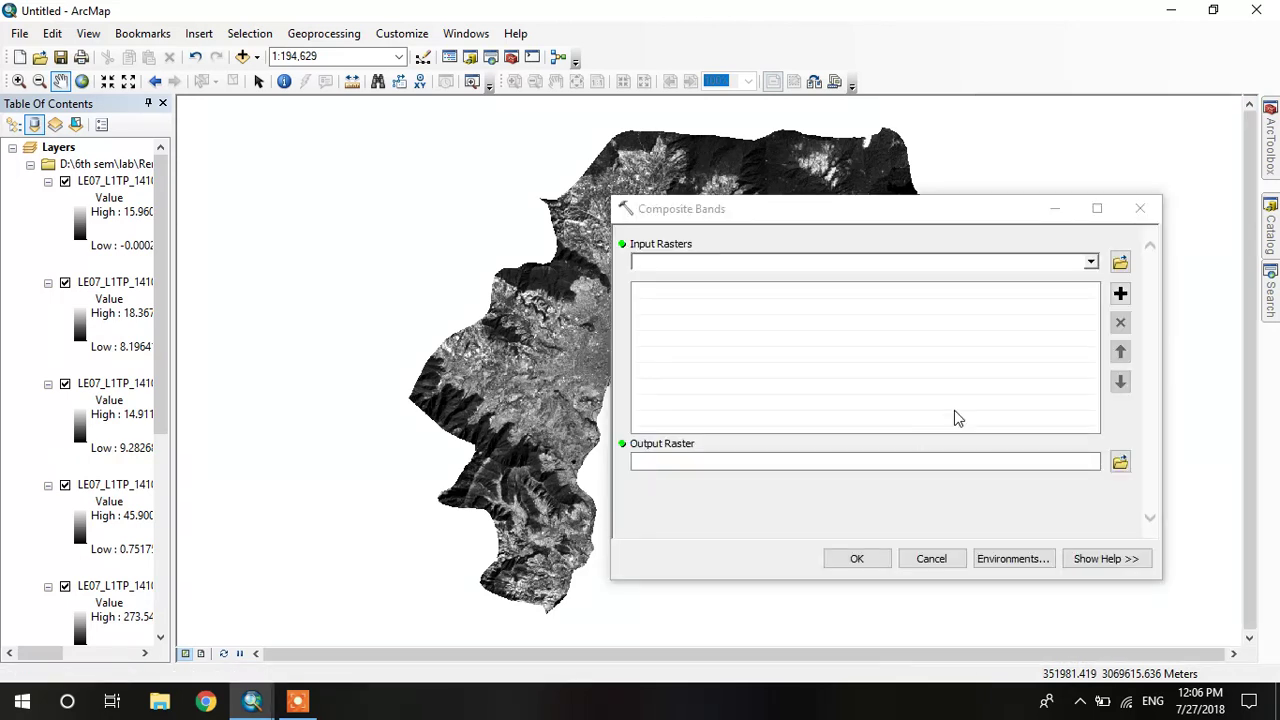
- Add bands B1, B2, B3 and B4 as Composite Bands input rasters
left_click(1091, 263)
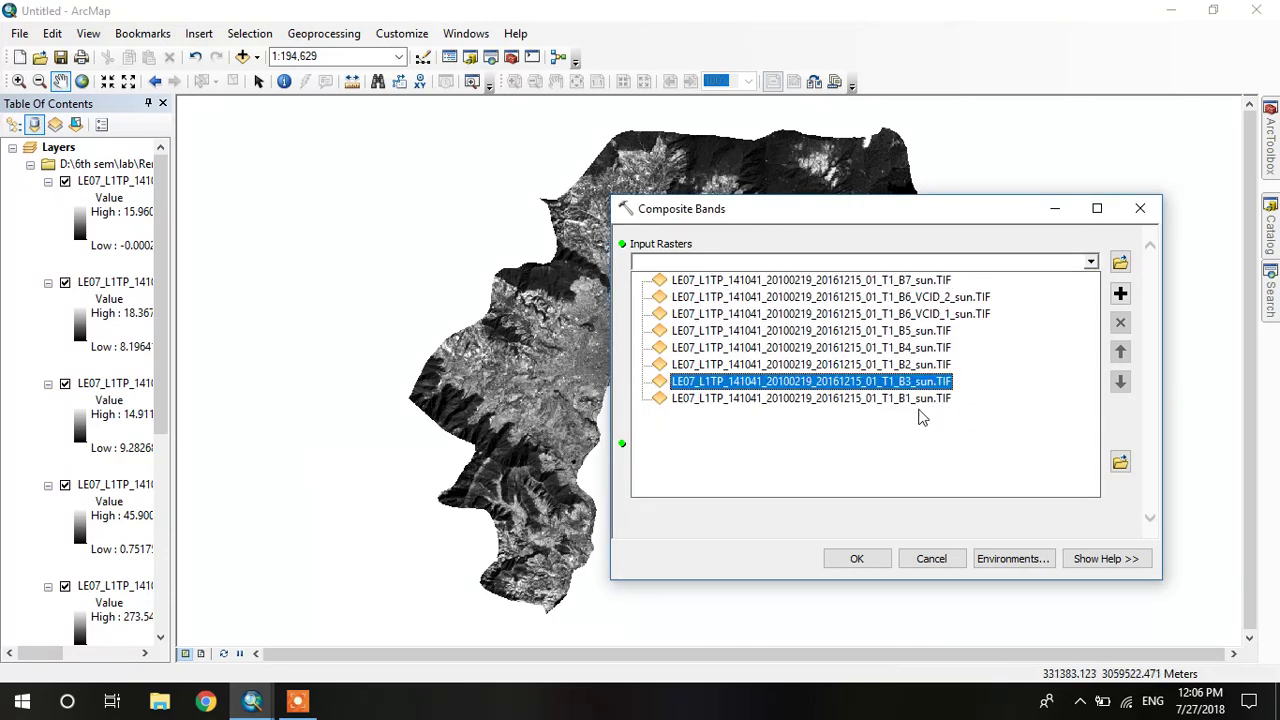
left_click(915, 399)
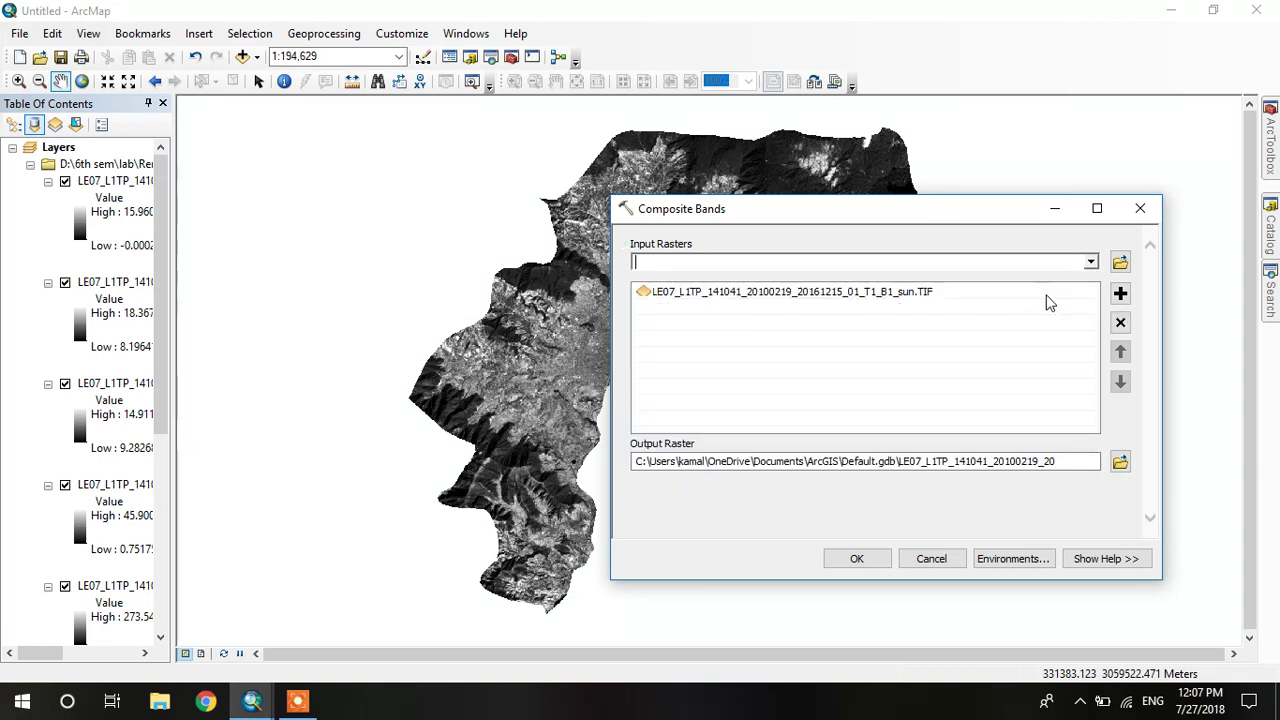
left_click_drag(877, 400, 1000, 245)
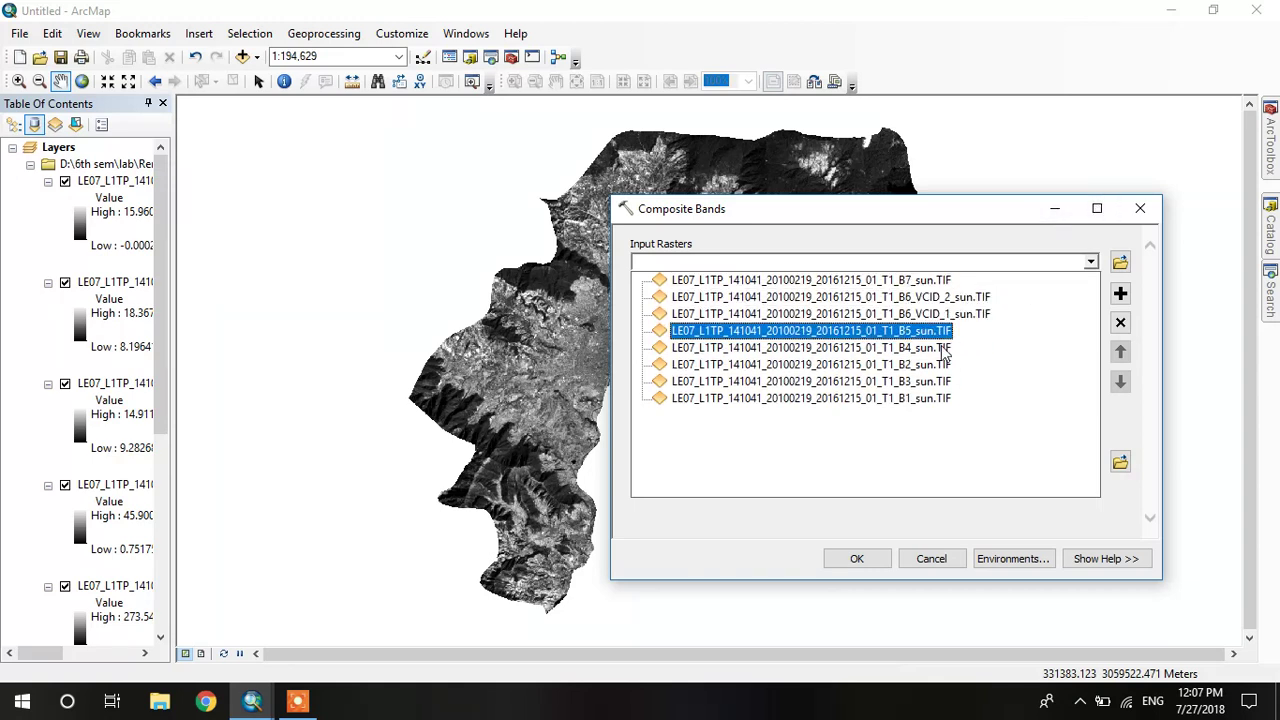
left_click(990, 364)
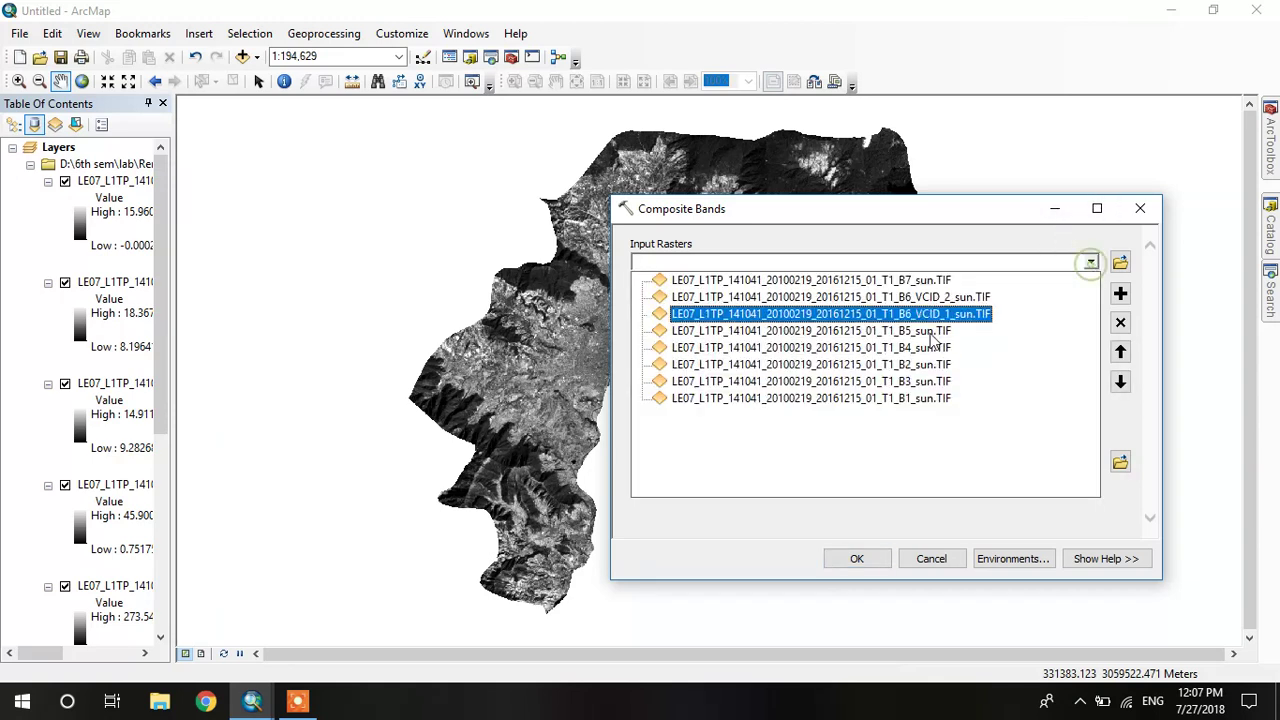
left_click_drag(905, 315, 912, 392)
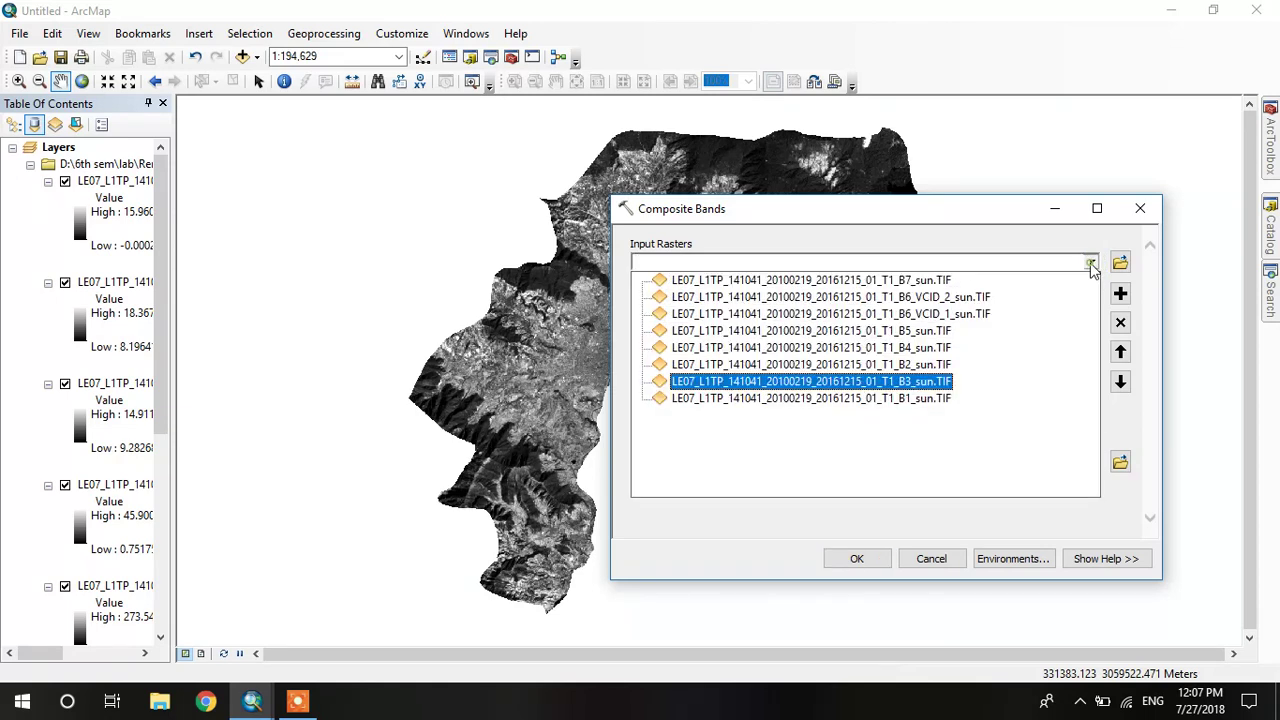
left_click_drag(910, 385, 909, 354)
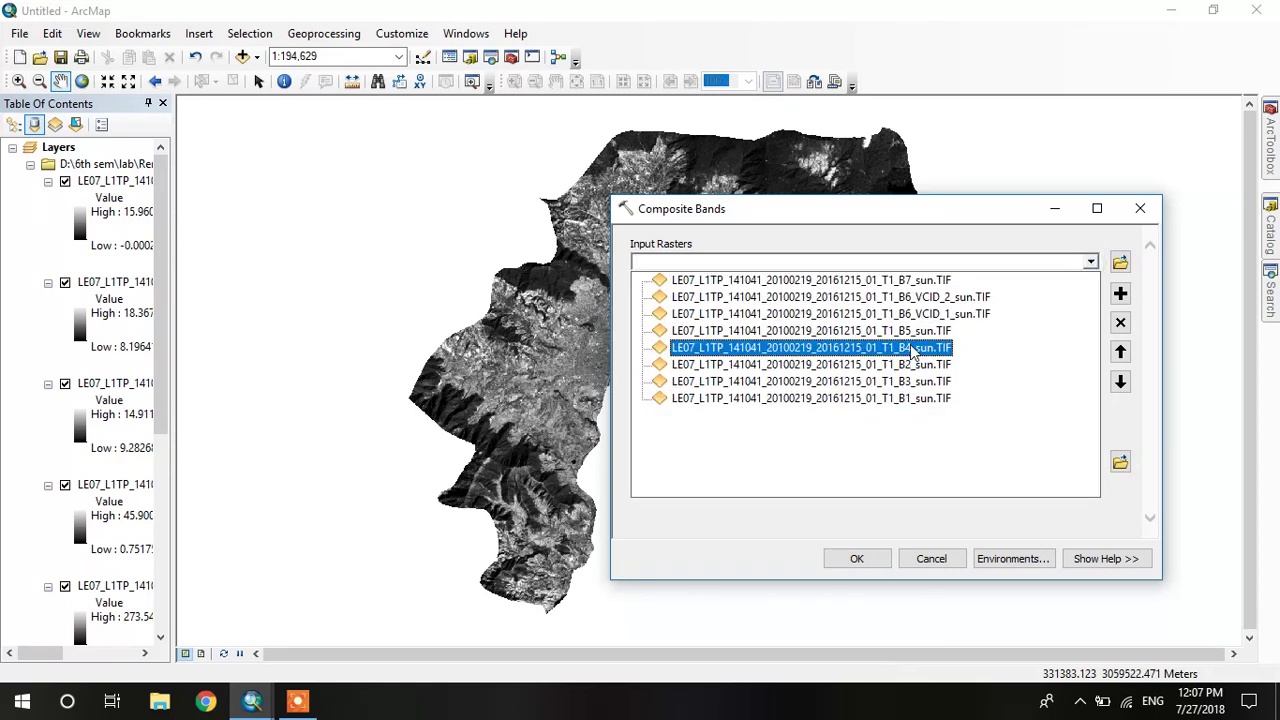
left_click(912, 348)
- Add bands B5, B6_VCID_1, B6_VCID_2 and B7 as input rasters
left_click(1090, 262)
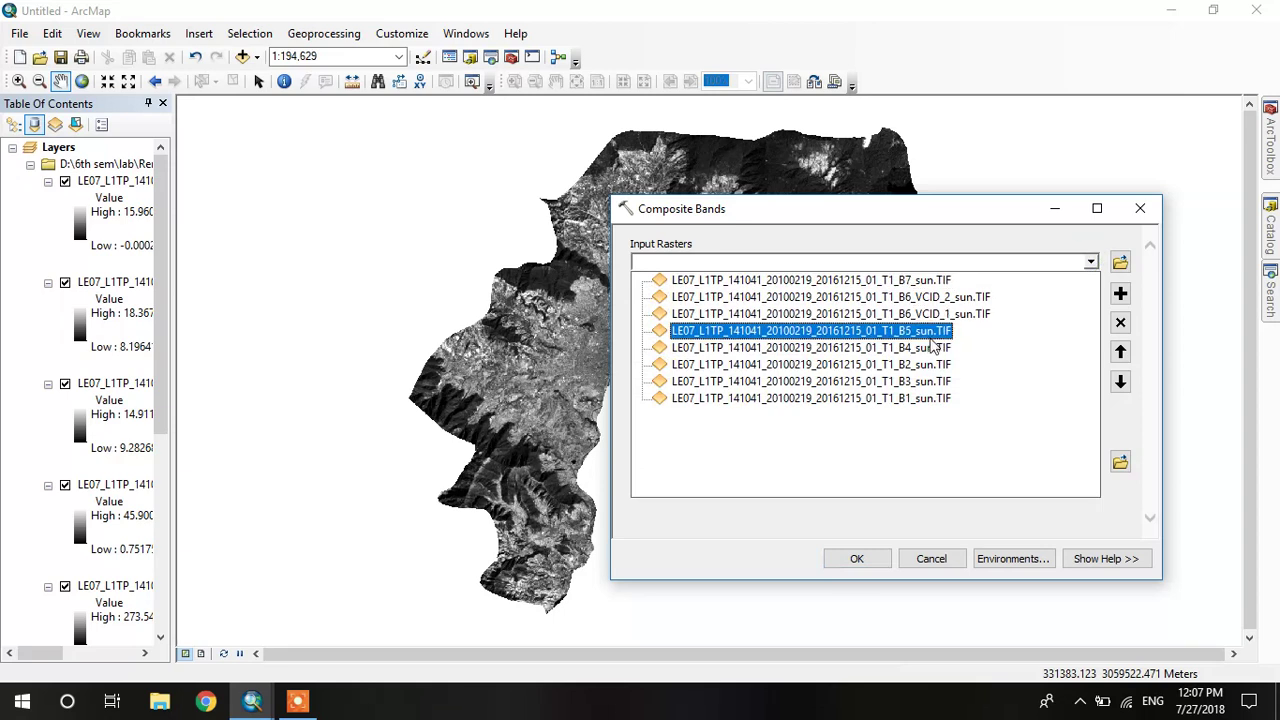
left_click(1090, 262)
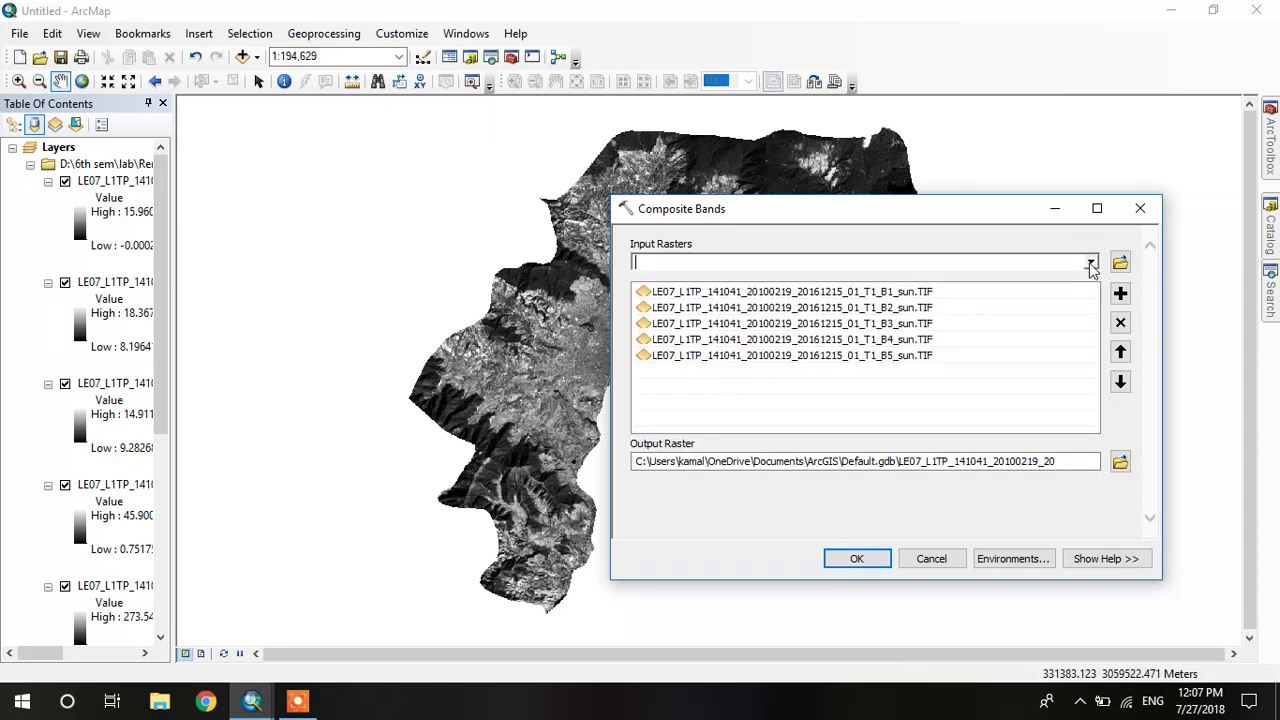
left_click(1090, 262)
left_click(1090, 262)
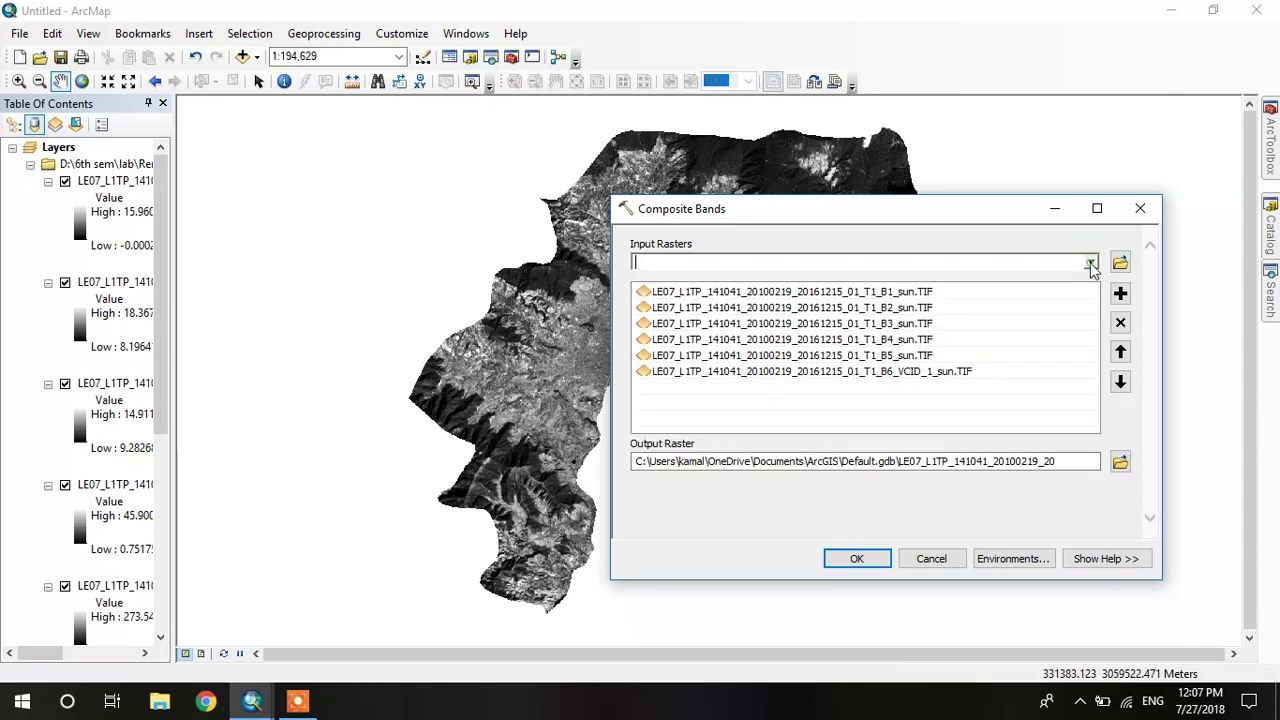
left_click(1090, 262)
left_click(1090, 262)
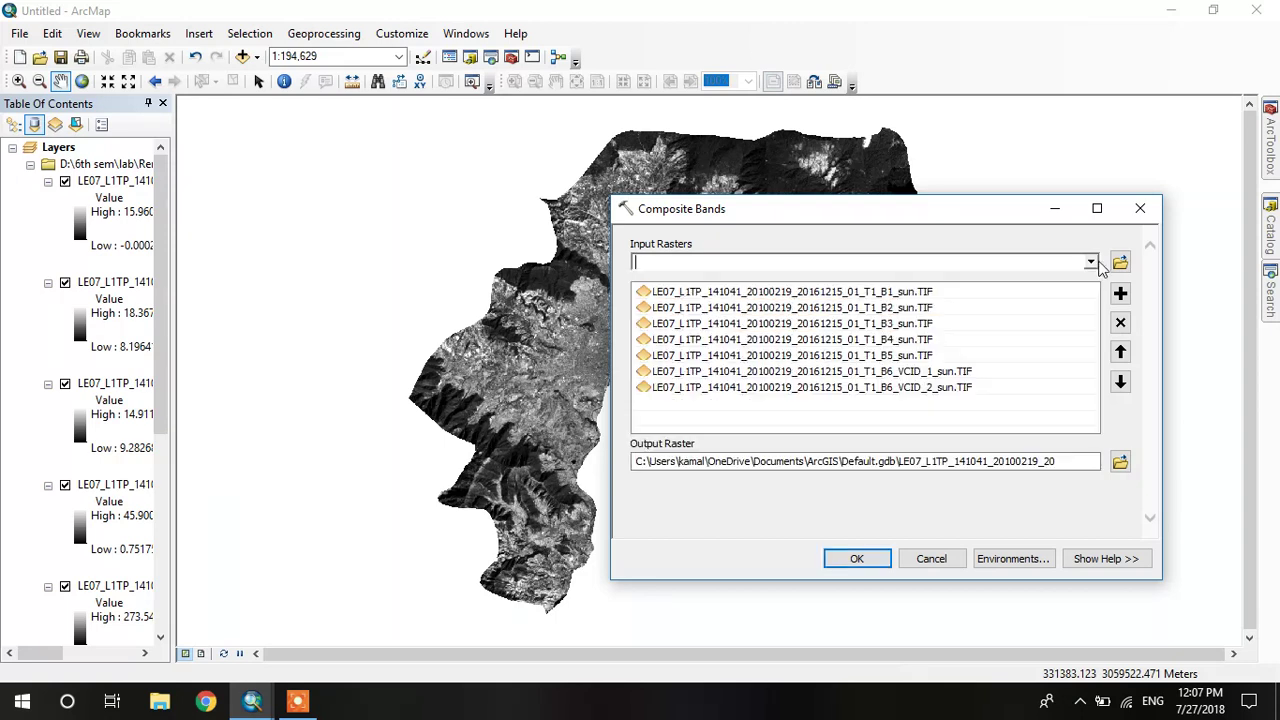
left_click(1090, 262)
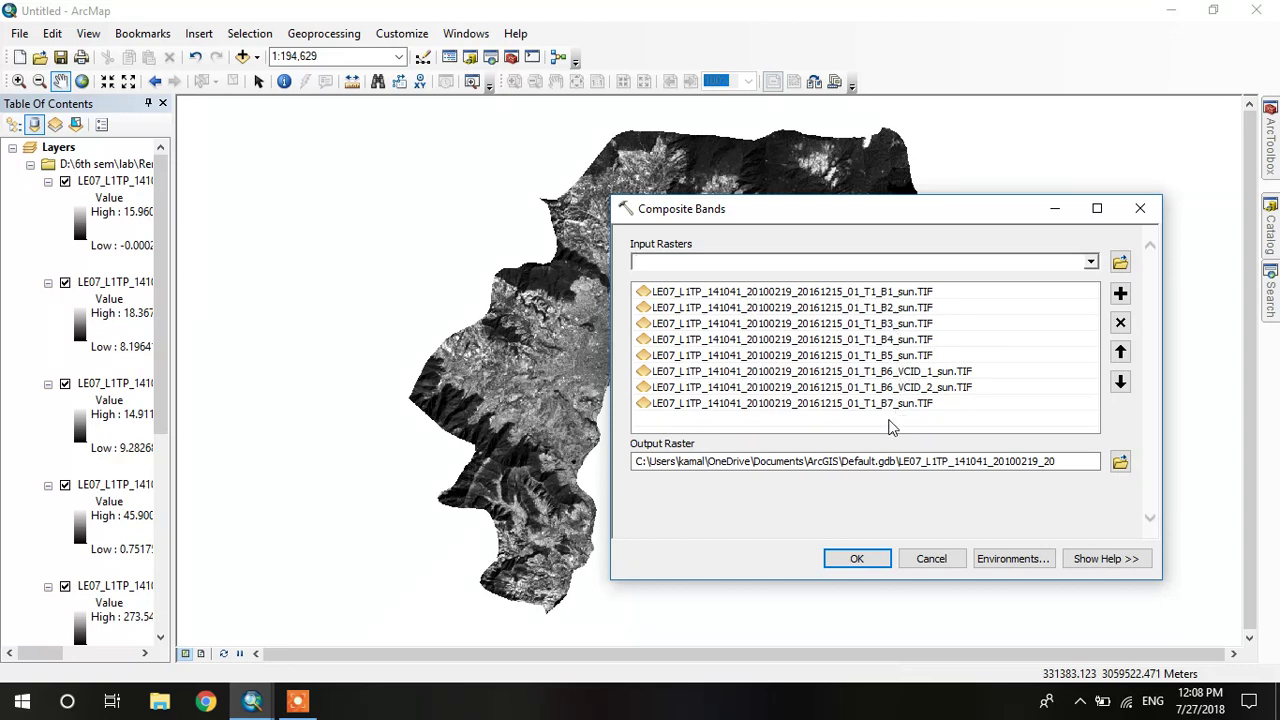
- Save the composite output as compositive_band2.tif in the lab 4 data's Data arises folder
left_click(1120, 461)
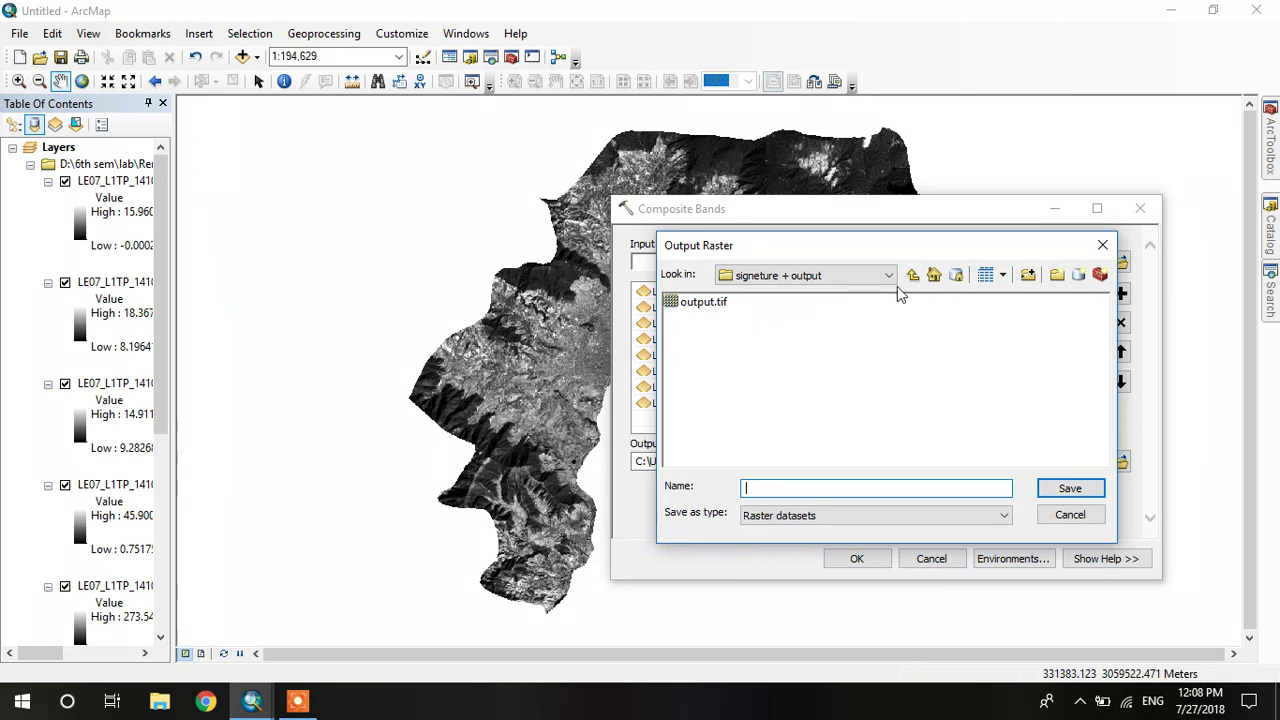
left_click(880, 281)
left_click(880, 277)
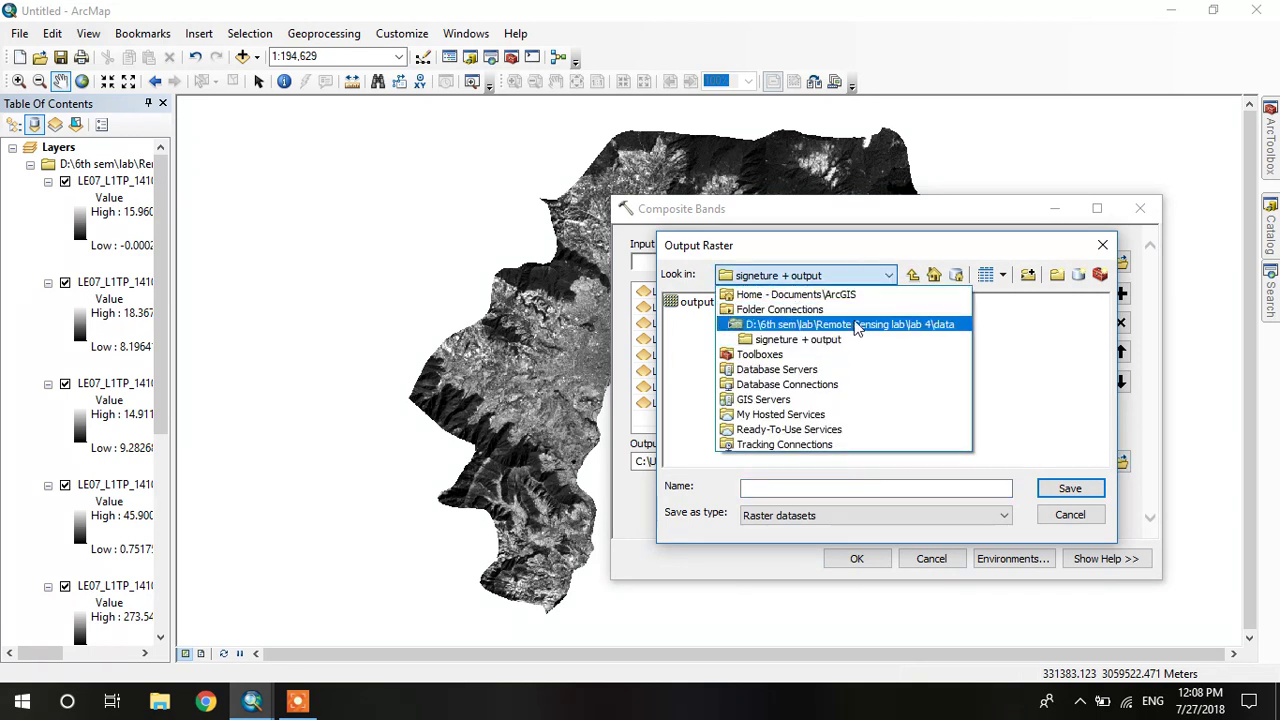
left_click(848, 324)
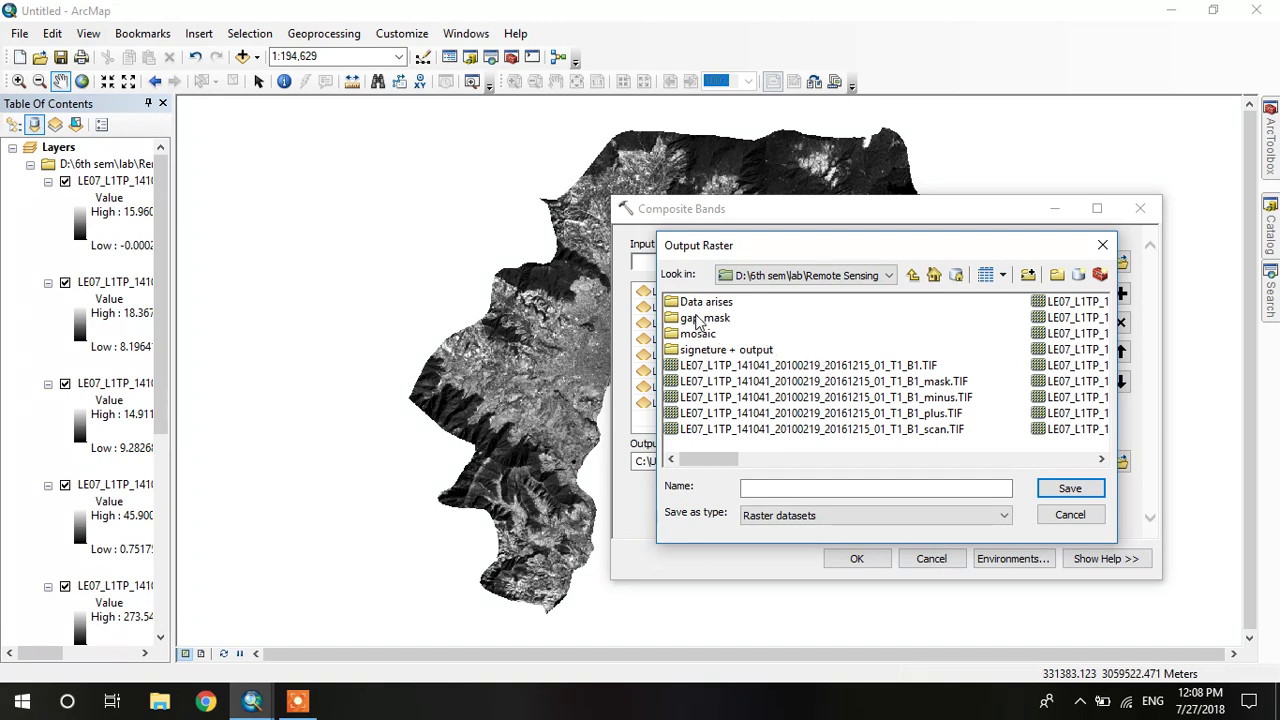
double_click(706, 305)
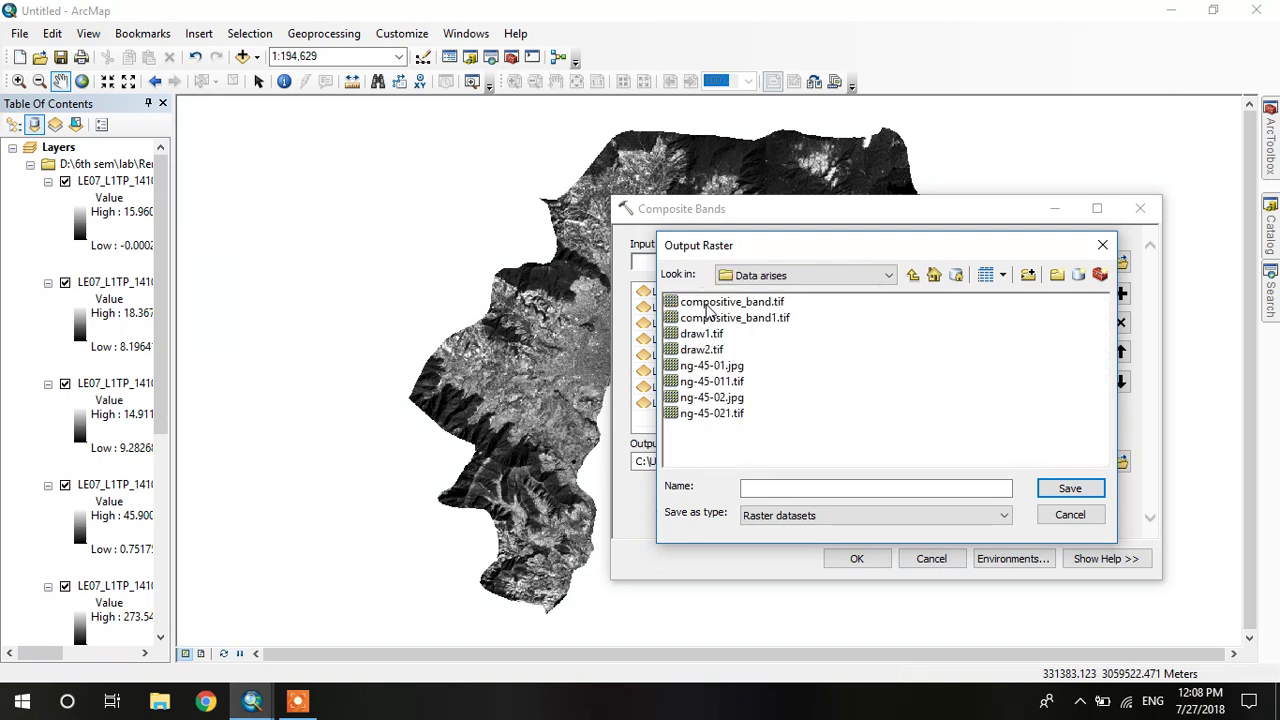
left_click(816, 490)
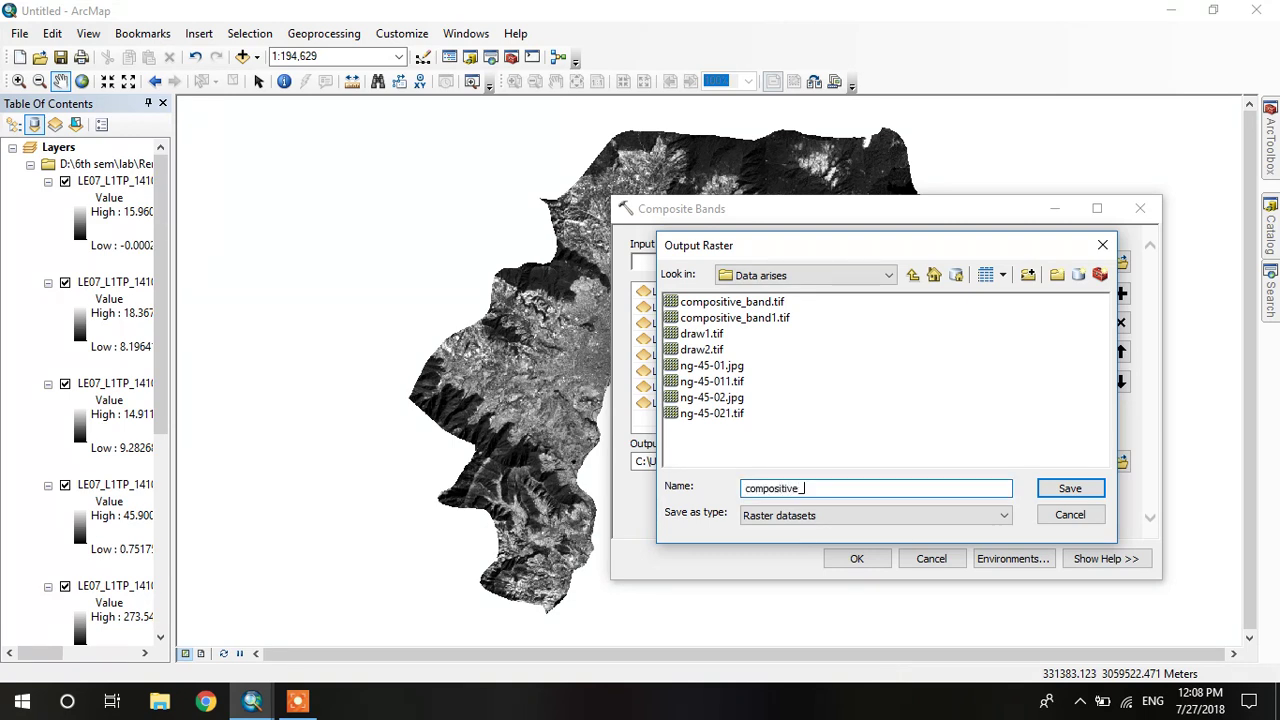
type("compositive_band2.tif")
key("Return")
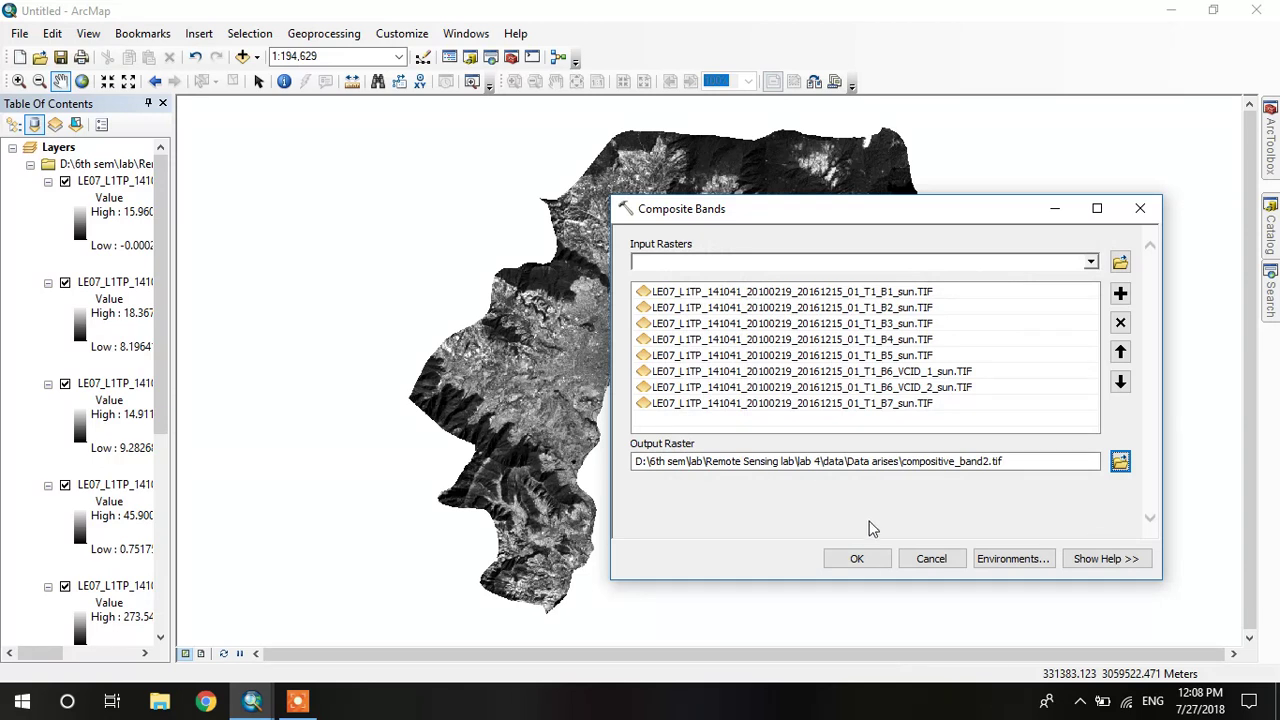
- Run Composite Bands, then remove the single-band layer group from the Table of Contents
left_click(857, 559)
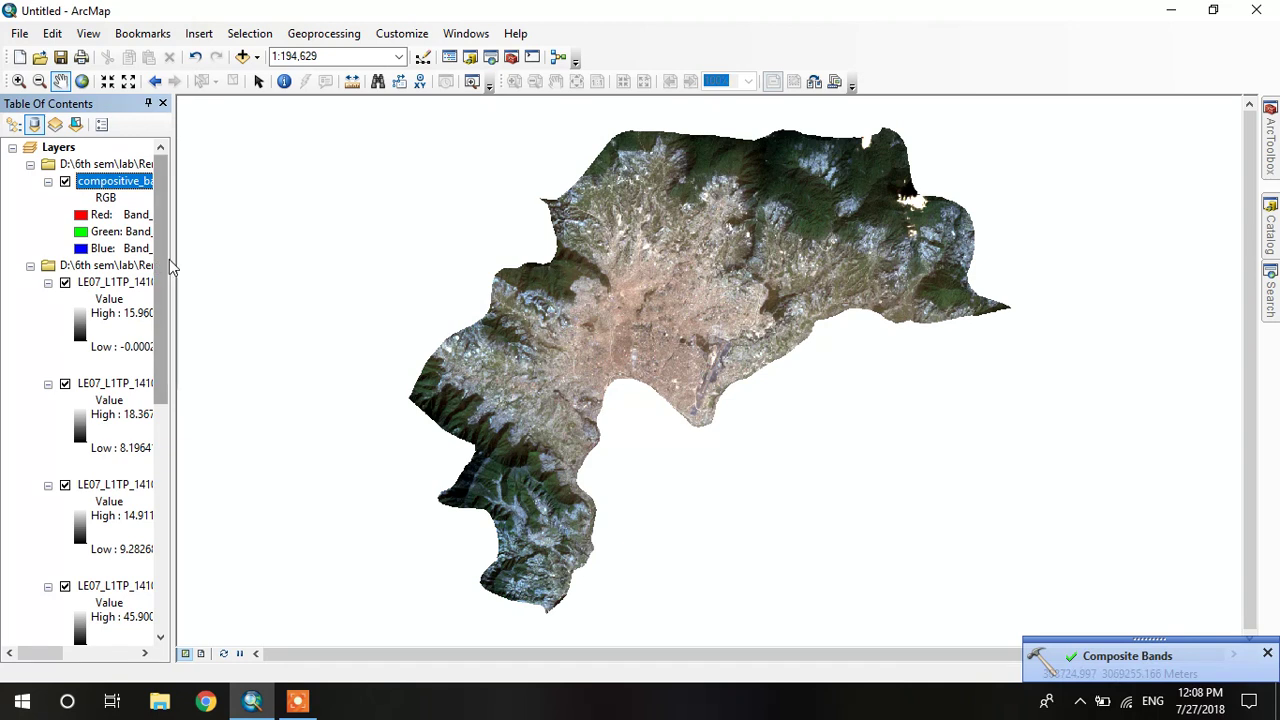
left_click_drag(177, 257, 280, 231)
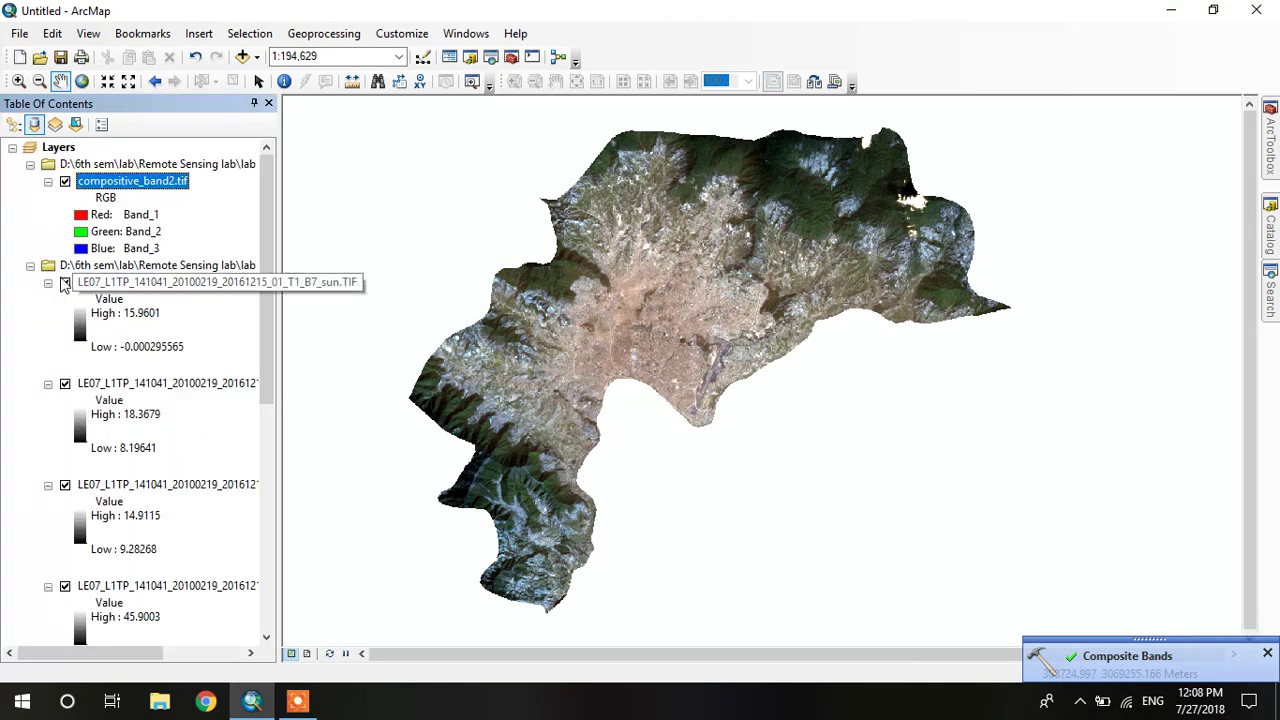
right_click(57, 264)
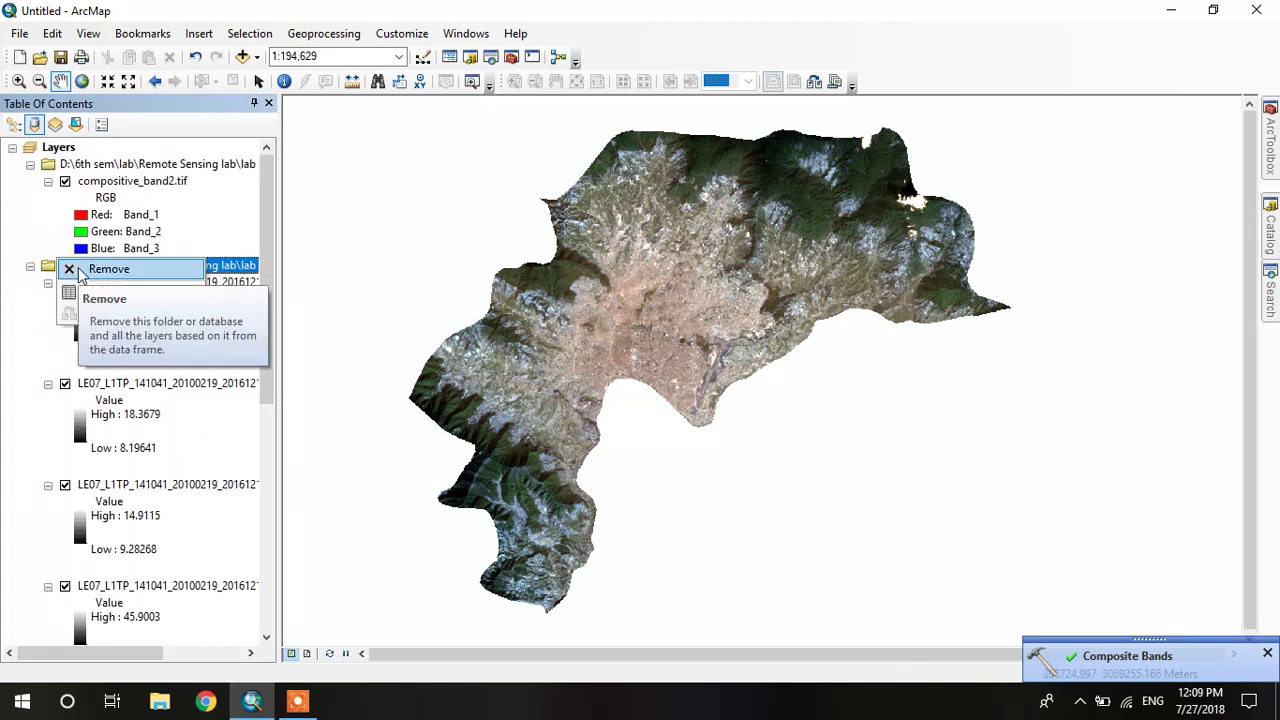
left_click(100, 269)
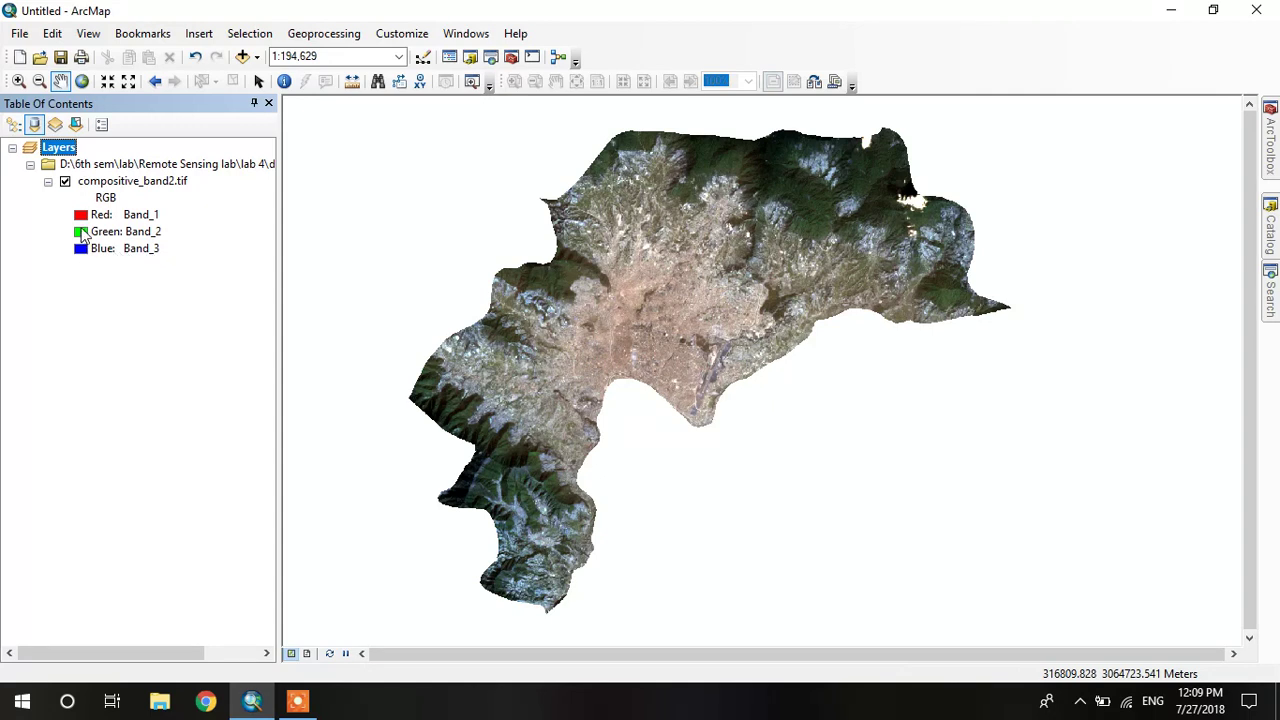
right_click(82, 217)
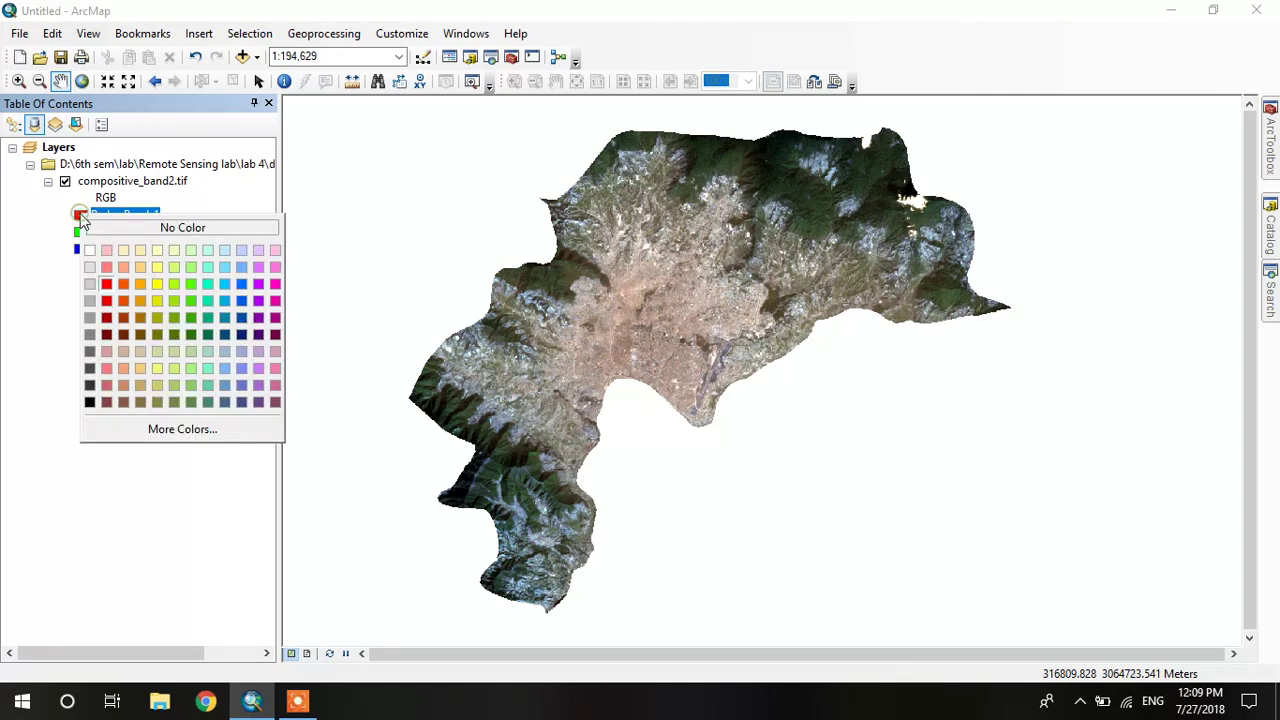
- Assign Band_4 to red, Band_3 to green and Band_2 to blue
left_click(82, 217)
left_click(90, 214)
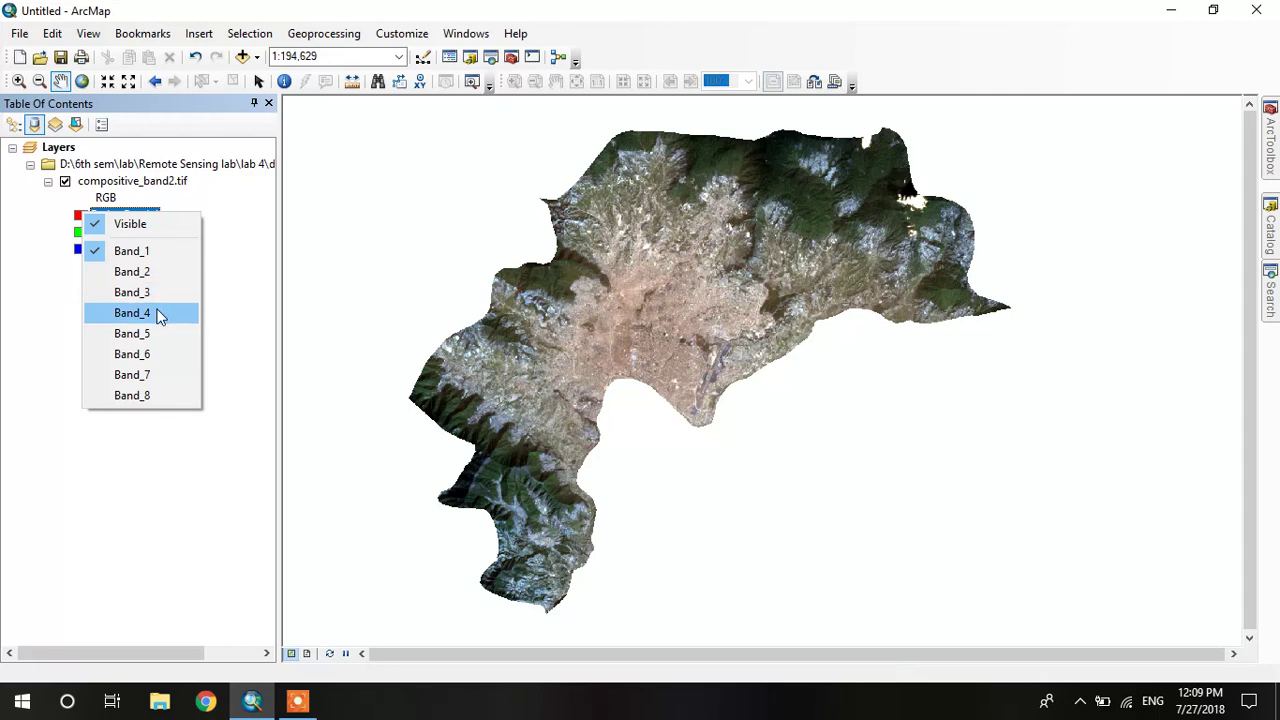
left_click(157, 312)
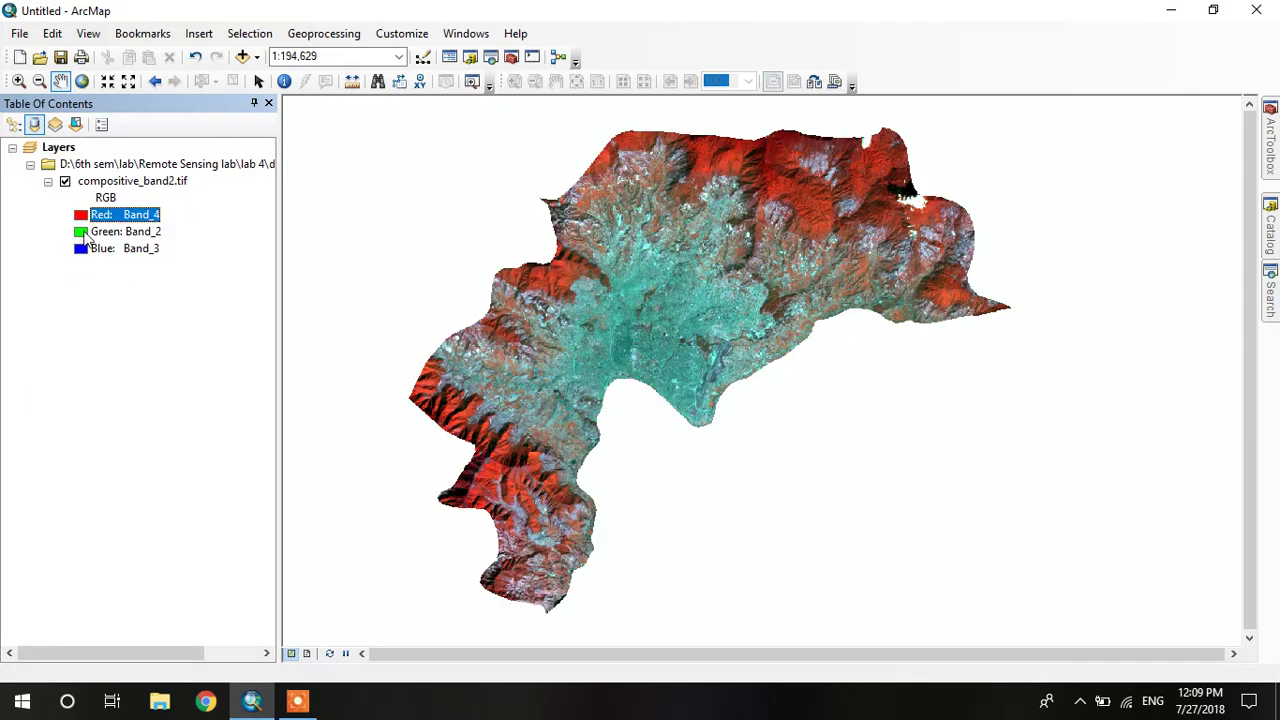
left_click(120, 231)
left_click(120, 231)
left_click(150, 315)
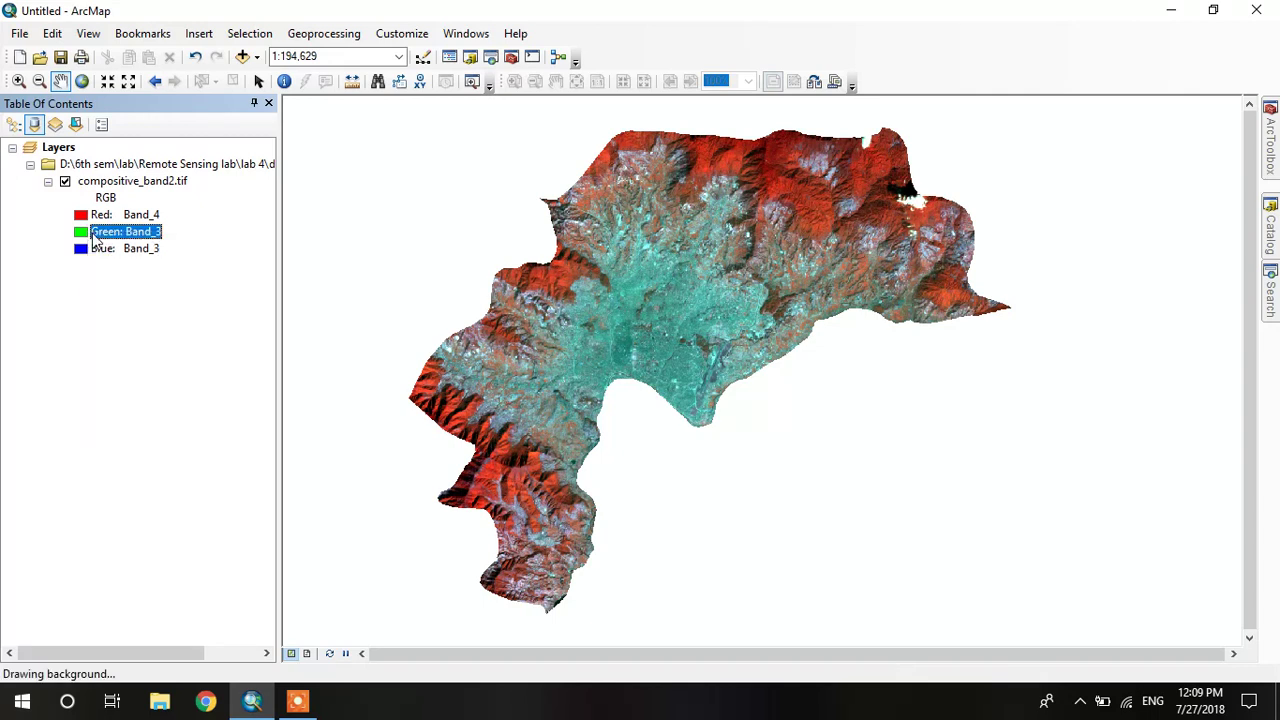
left_click(110, 248)
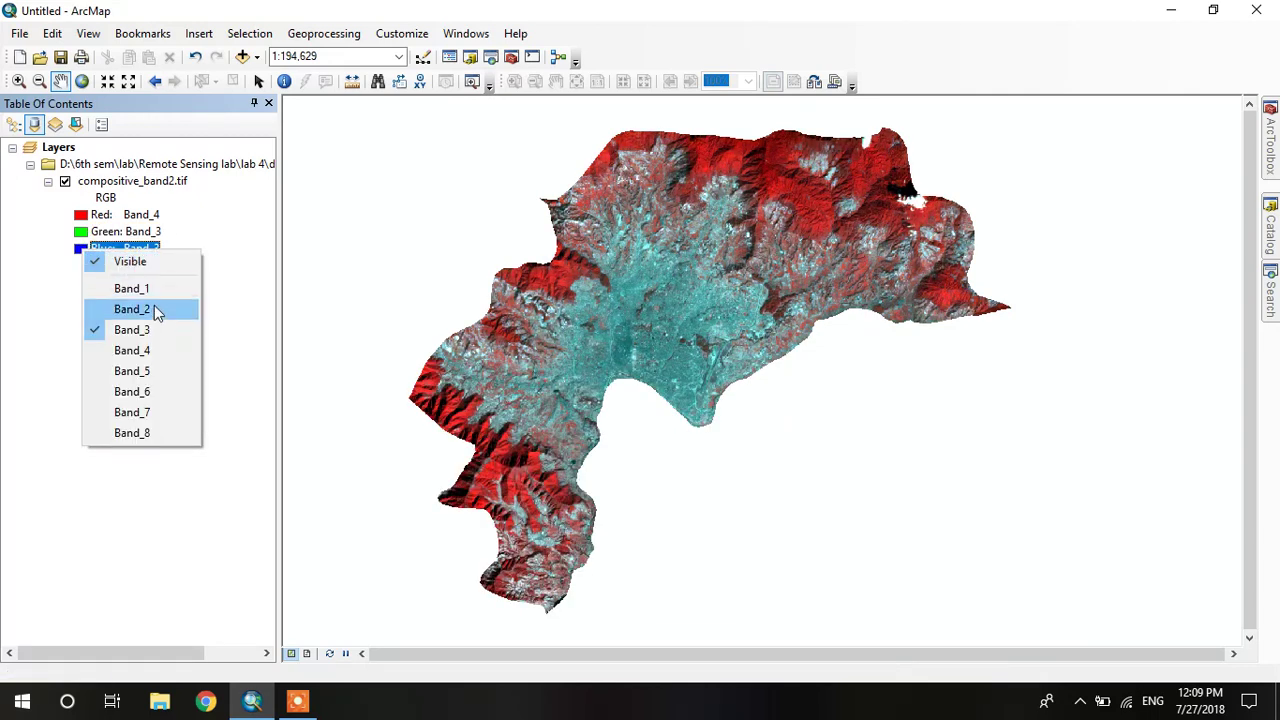
left_click(140, 306)
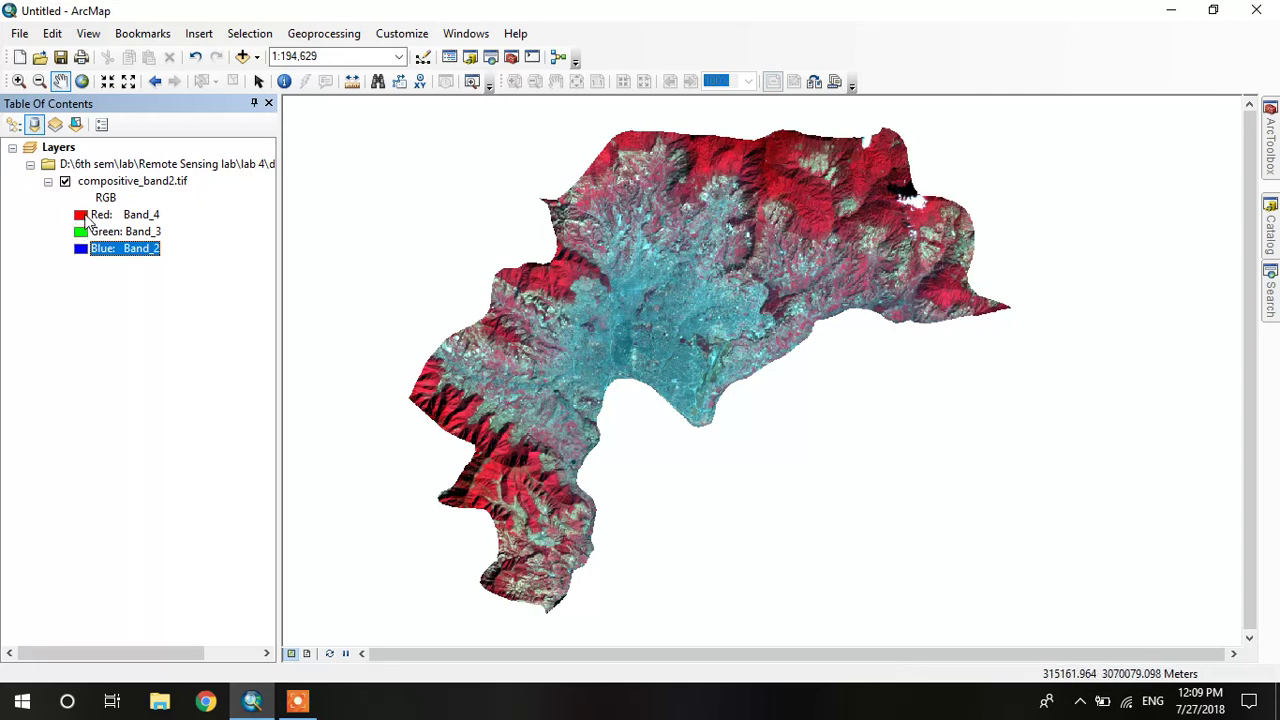
- Switch to natural colour: Band_3 red, Band_2 green, Band_1 blue
left_click(92, 215)
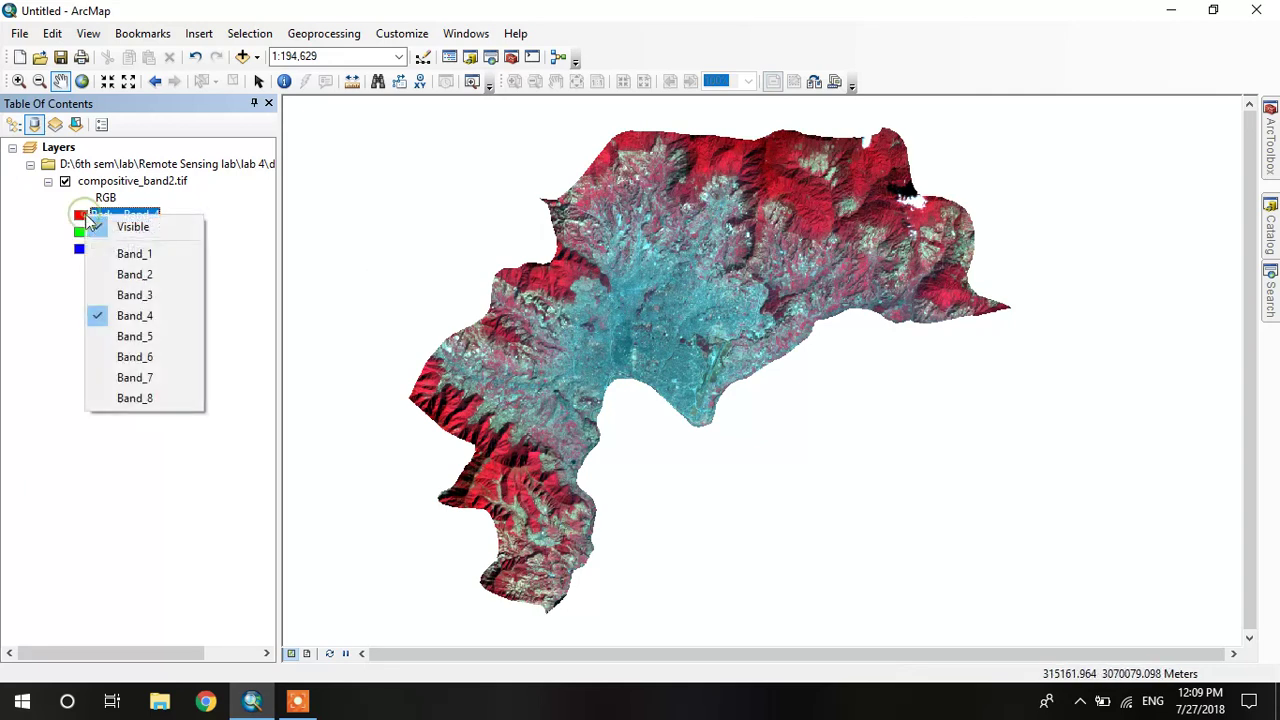
left_click(147, 293)
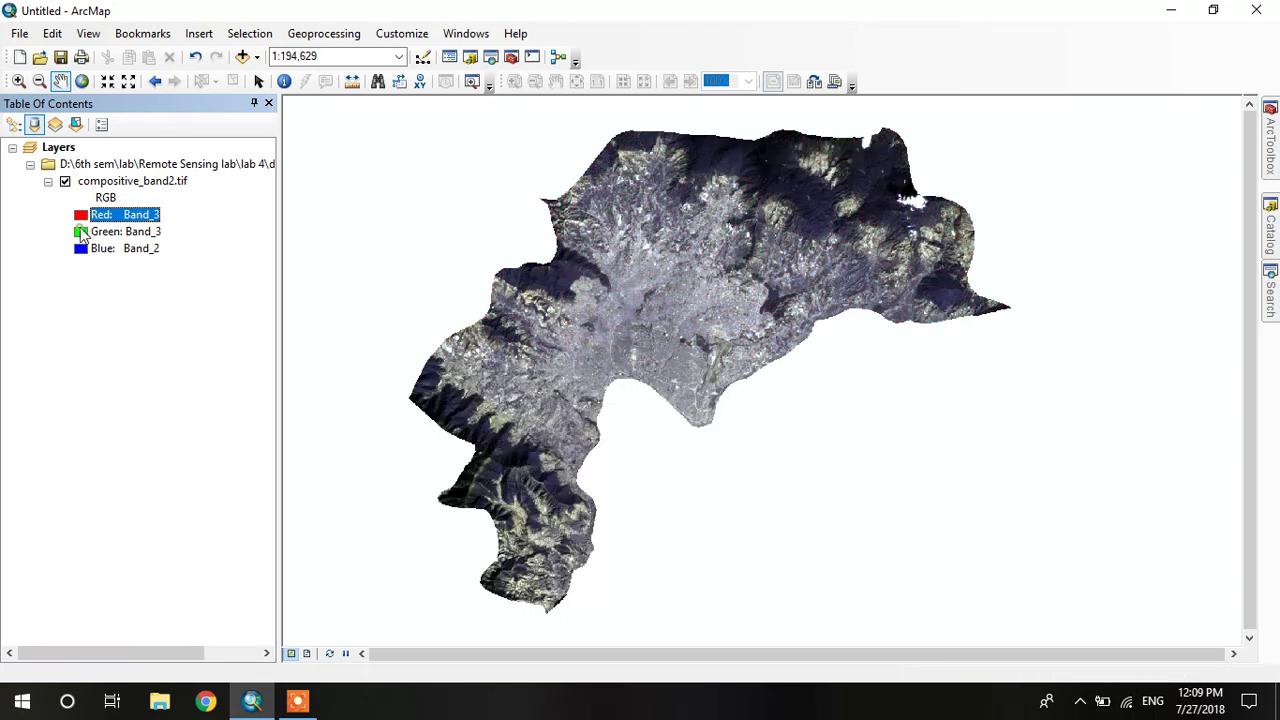
left_click(92, 232)
left_click(149, 287)
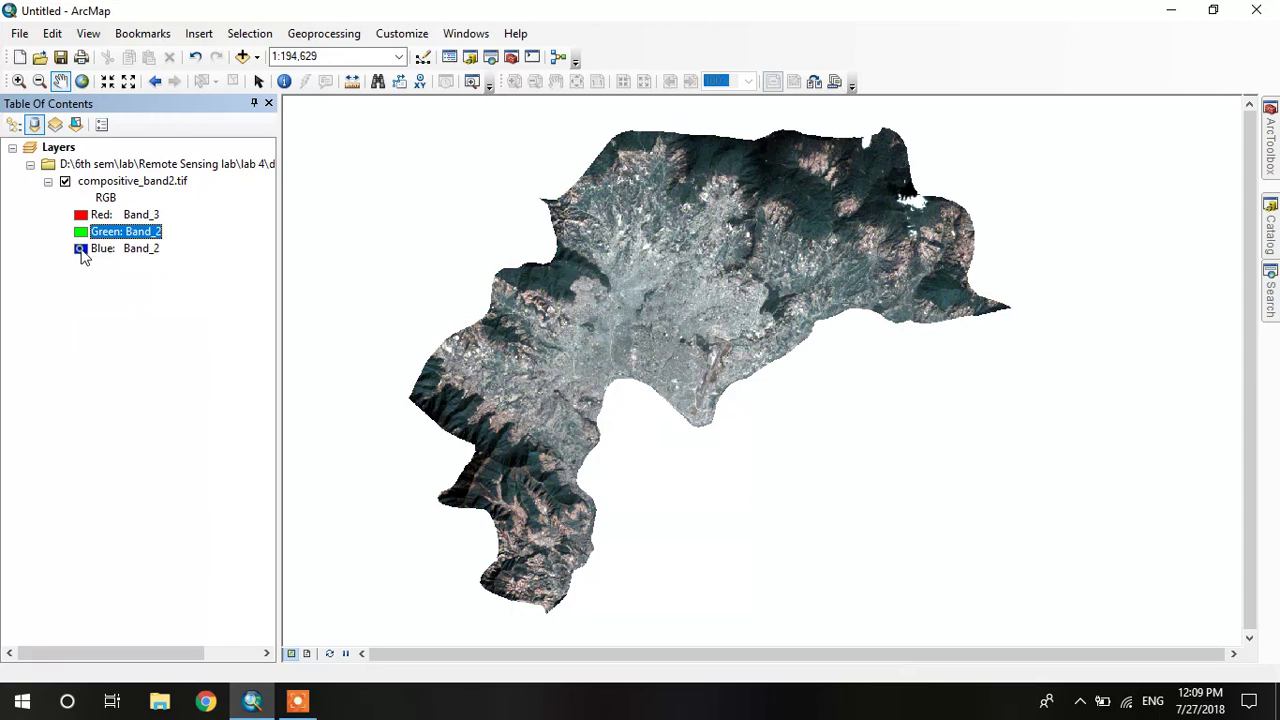
left_click(90, 249)
left_click(138, 288)
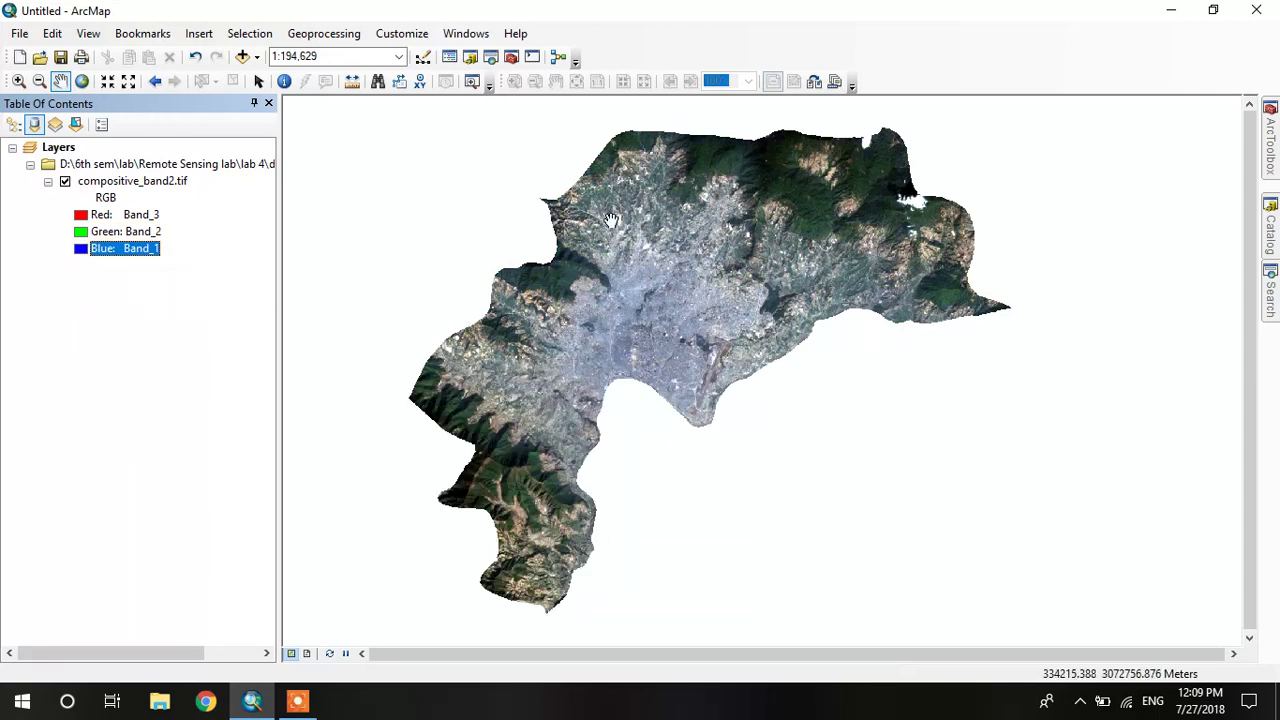
- Pan across the image and zoom out to 1:200,000 to show the whole study area
scroll(656, 300, "up", 3)
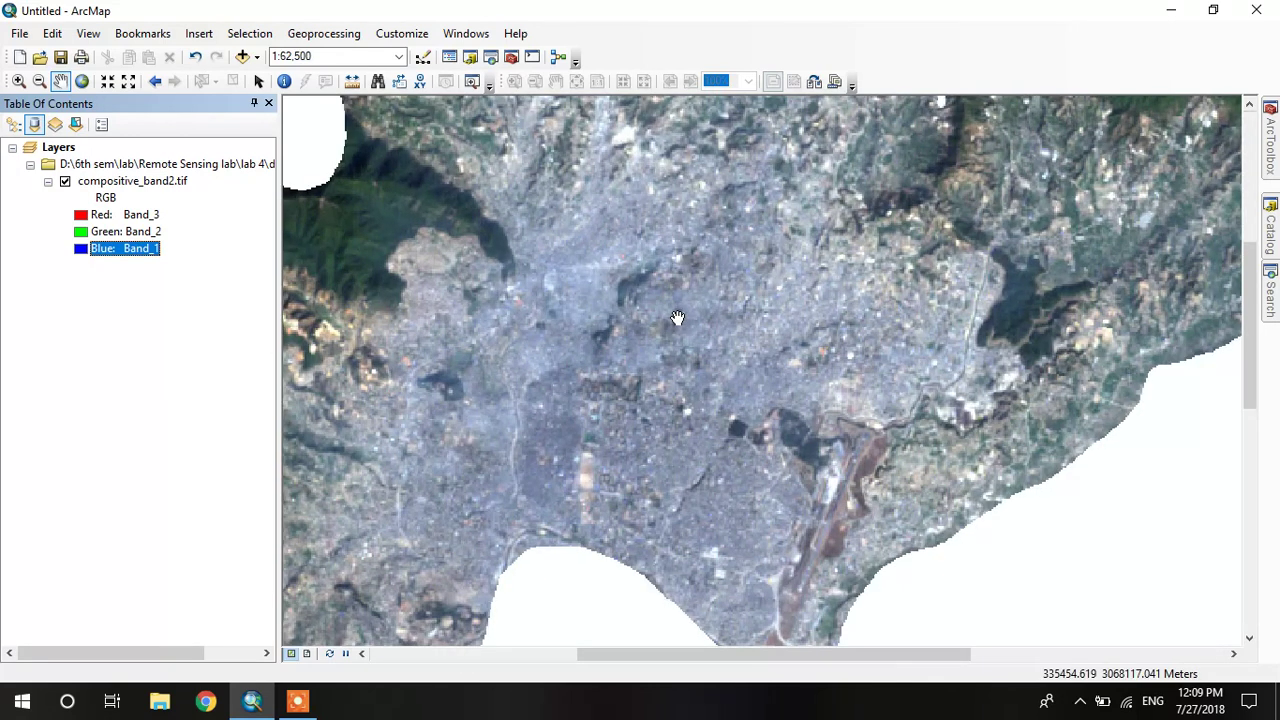
scroll(676, 316, "up", 1)
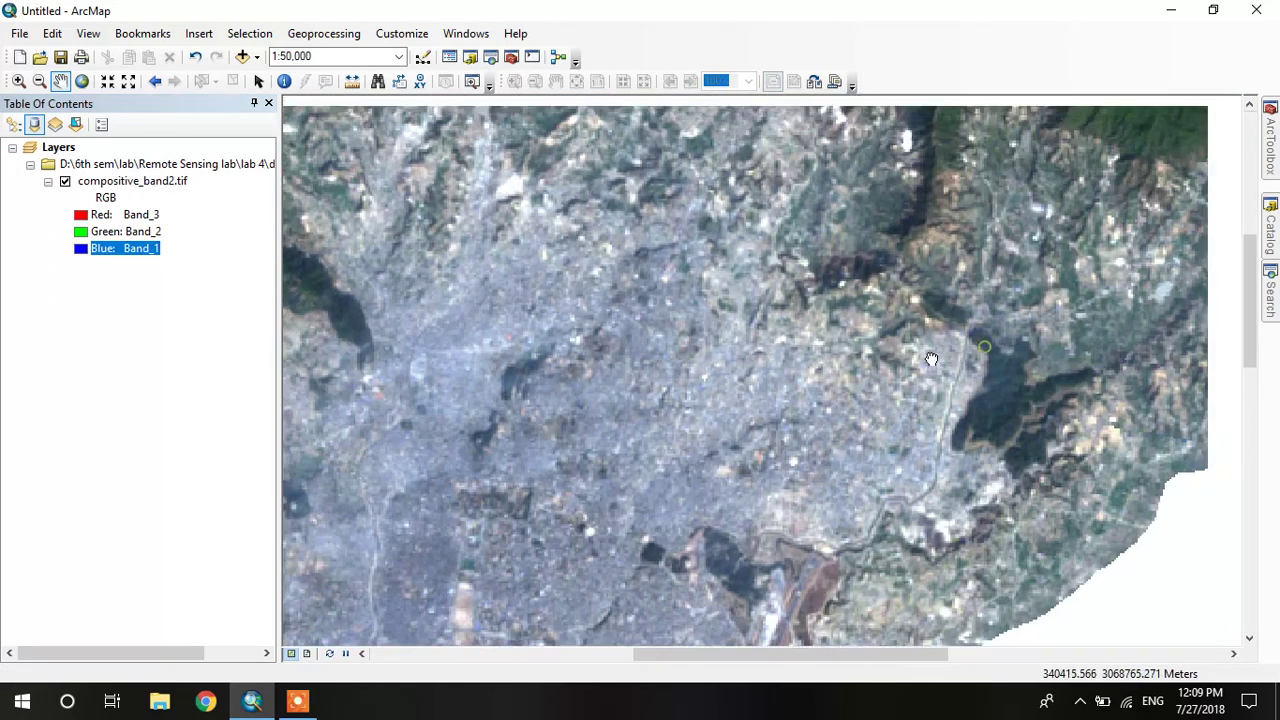
left_click_drag(931, 358, 821, 310)
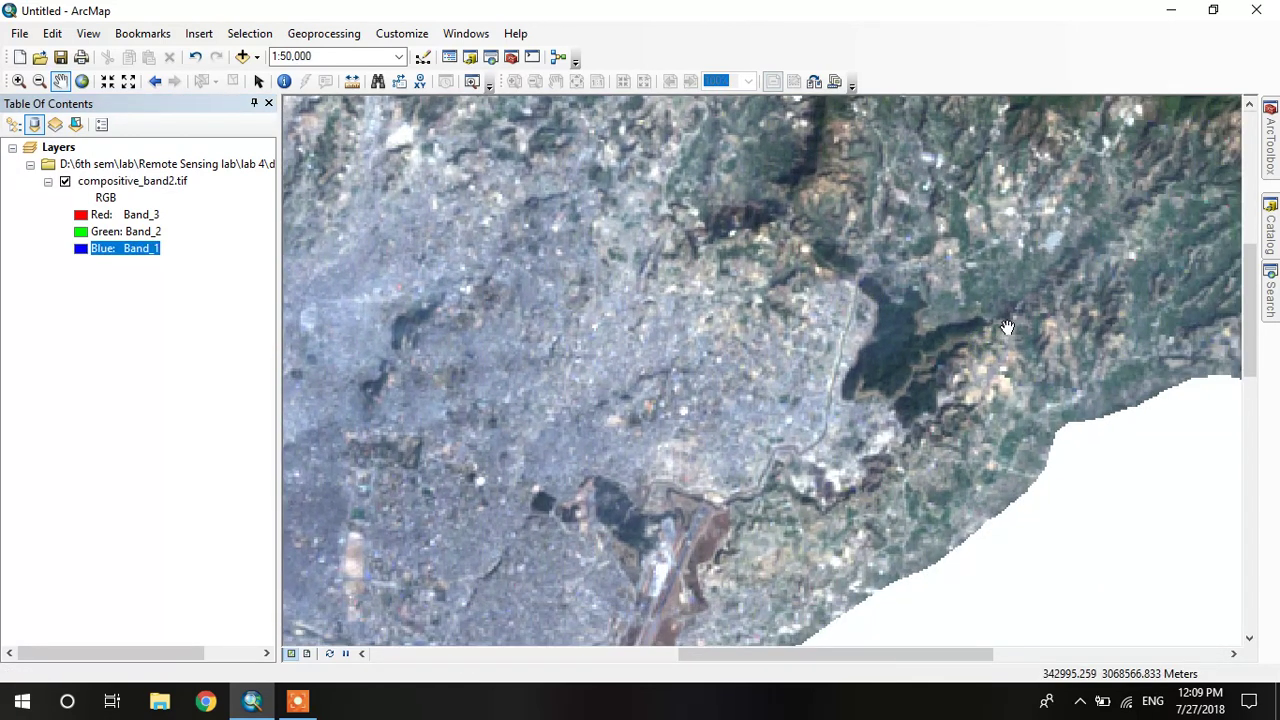
left_click_drag(1010, 252, 1010, 320)
scroll(1009, 365, "down", 1)
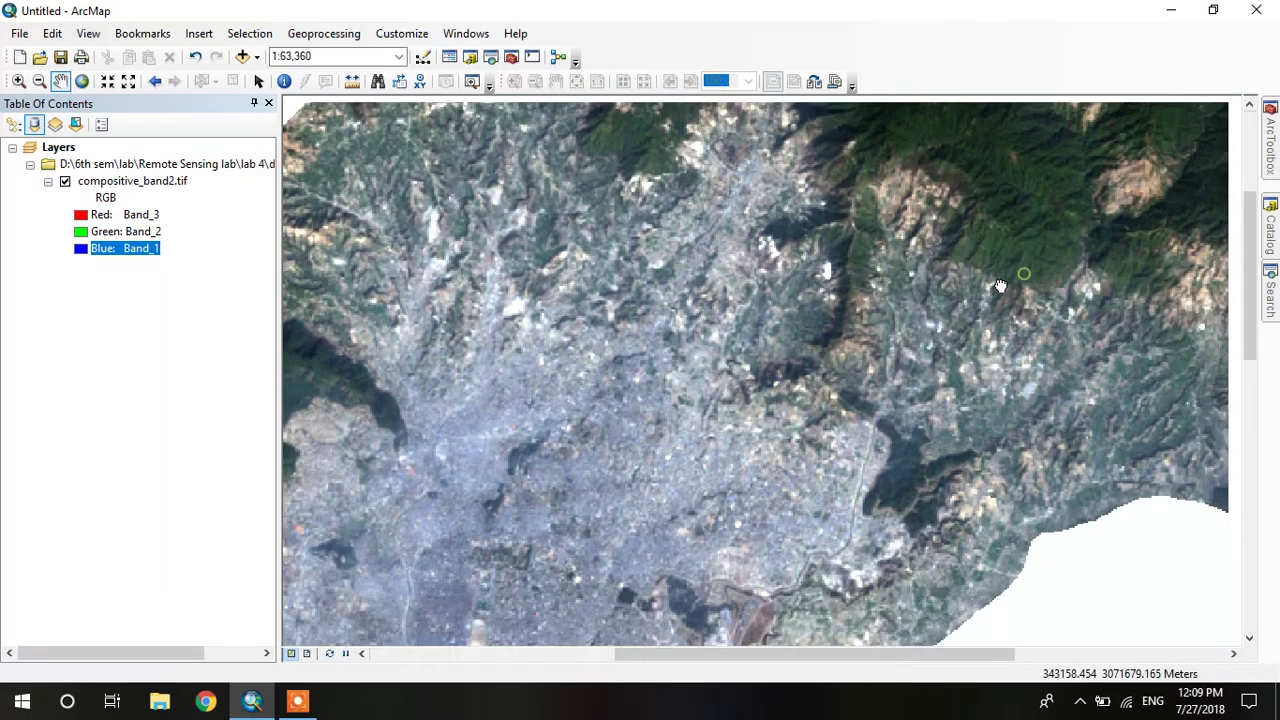
left_click_drag(1030, 147, 950, 320)
left_click_drag(882, 294, 919, 455)
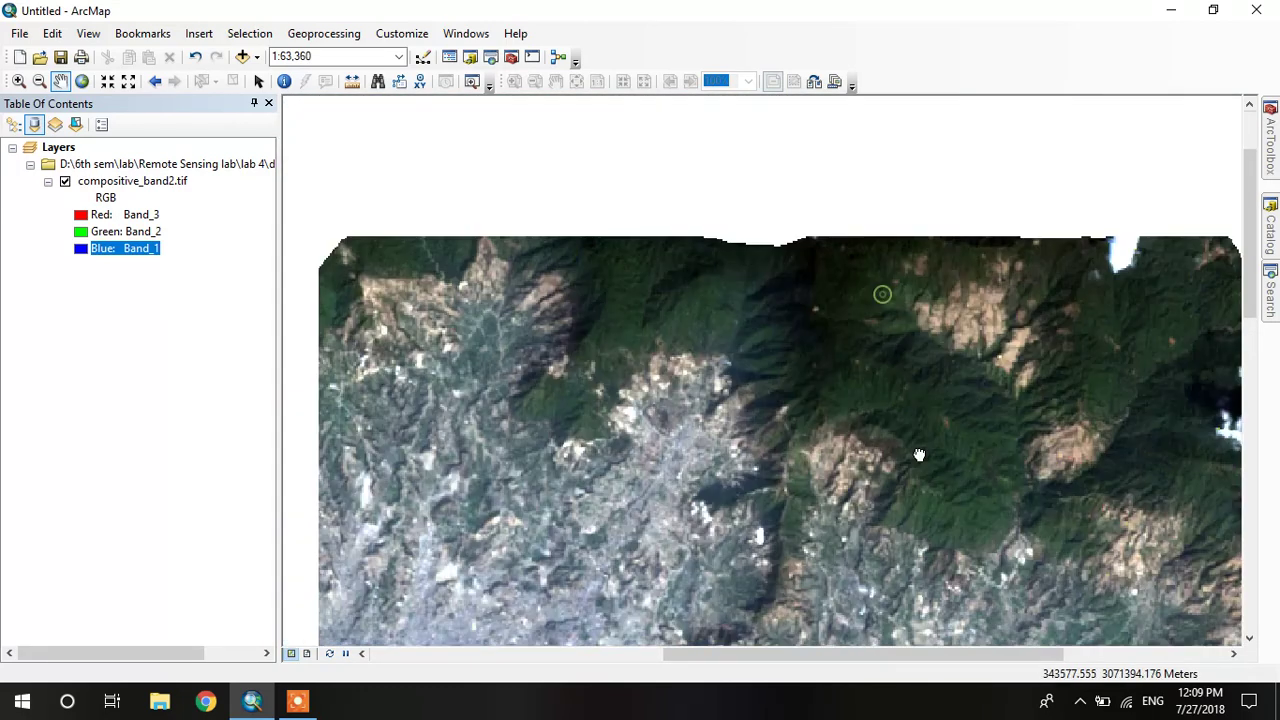
left_click_drag(879, 386, 849, 331)
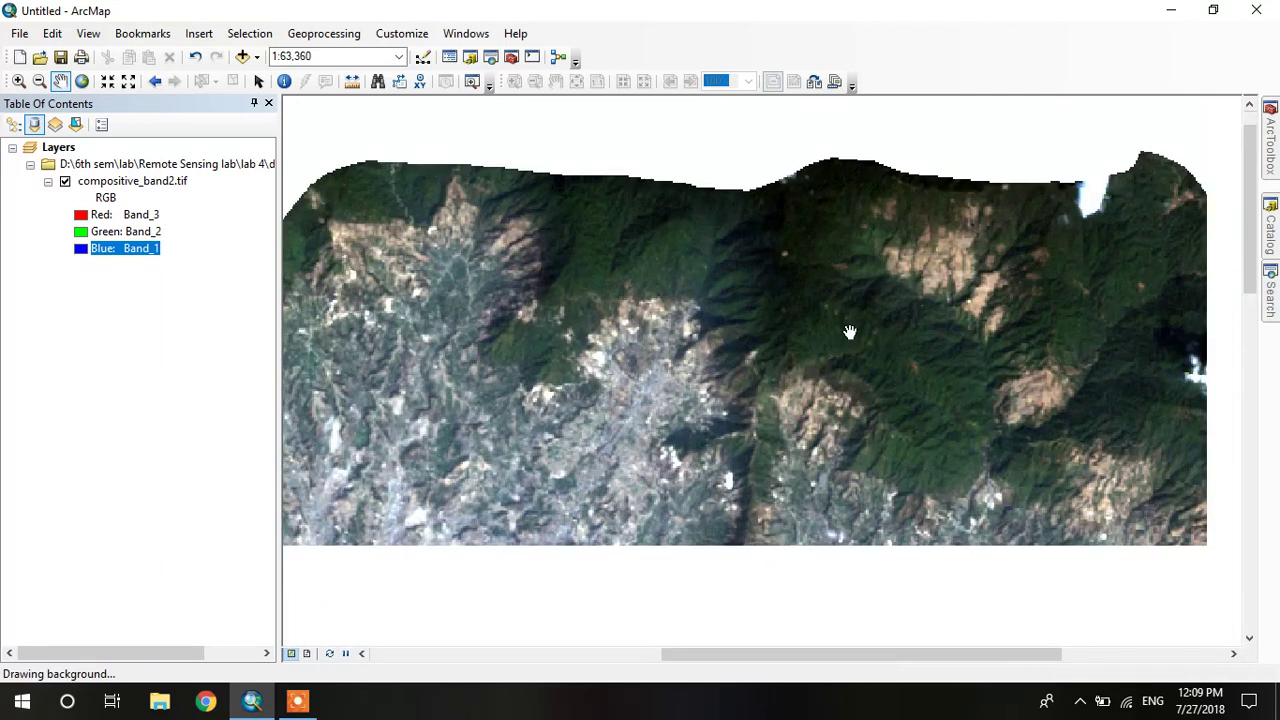
left_click_drag(943, 371, 909, 286)
left_click_drag(686, 302, 828, 283)
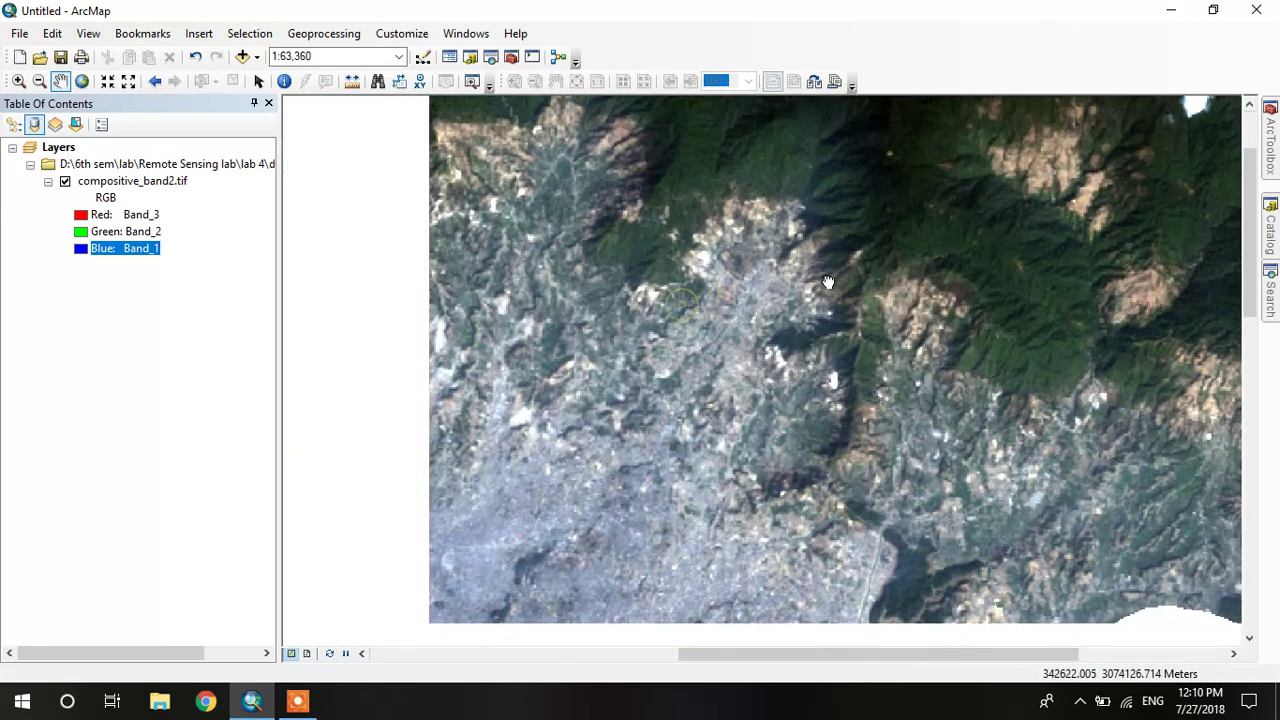
scroll(779, 321, "down", 4)
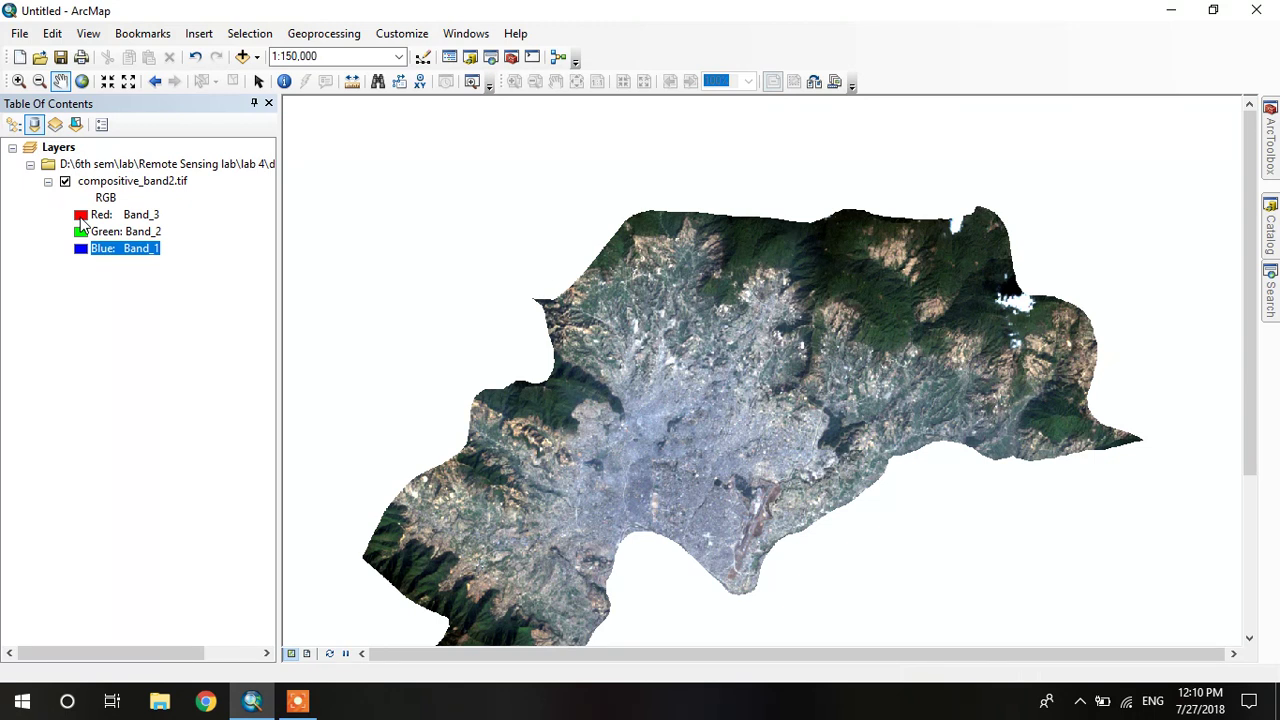
scroll(713, 420, "down", 1)
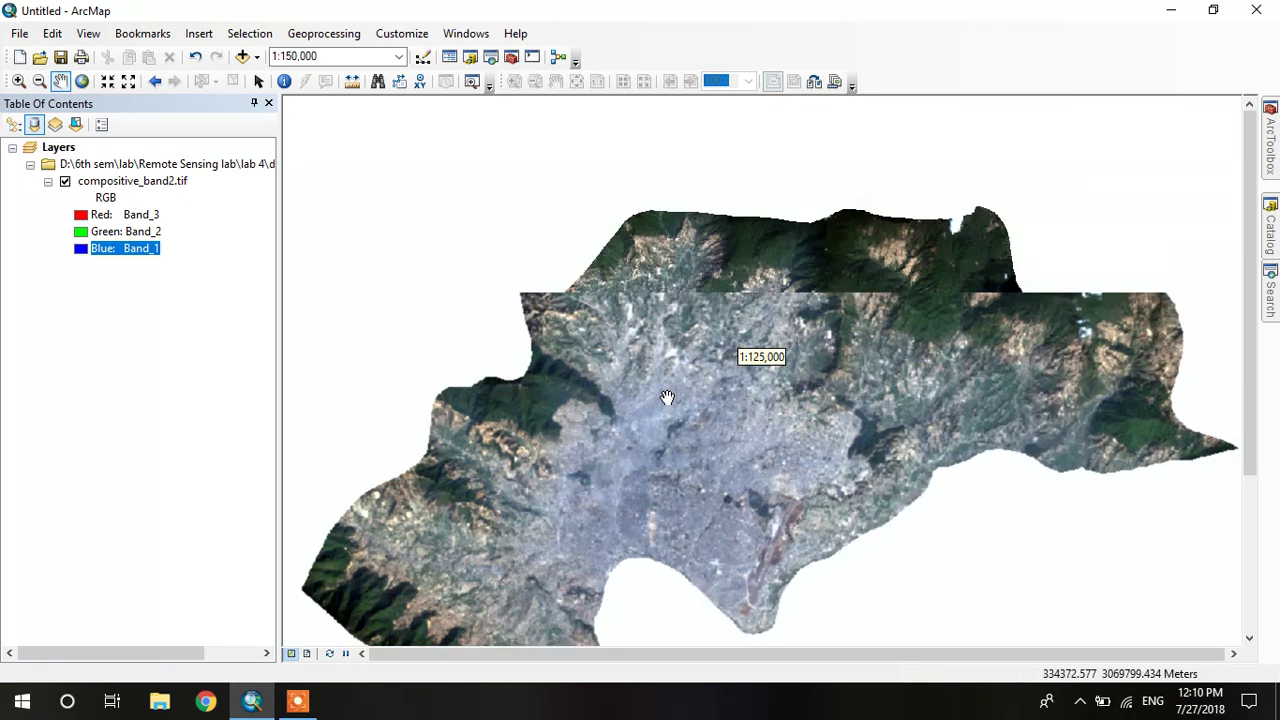
left_click_drag(720, 414, 724, 342)
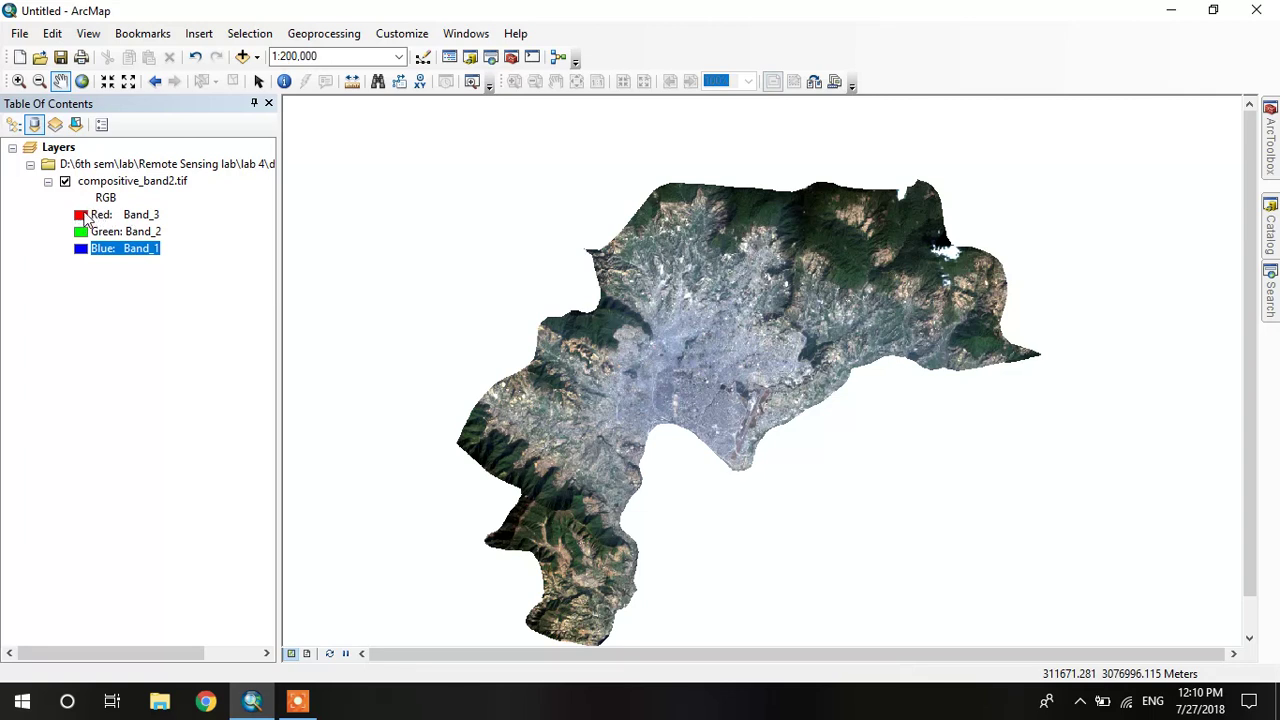
- Set red to Band_2, green to Band_7, blue to Band_1, and zoom out to 1:250,000
left_click(85, 216)
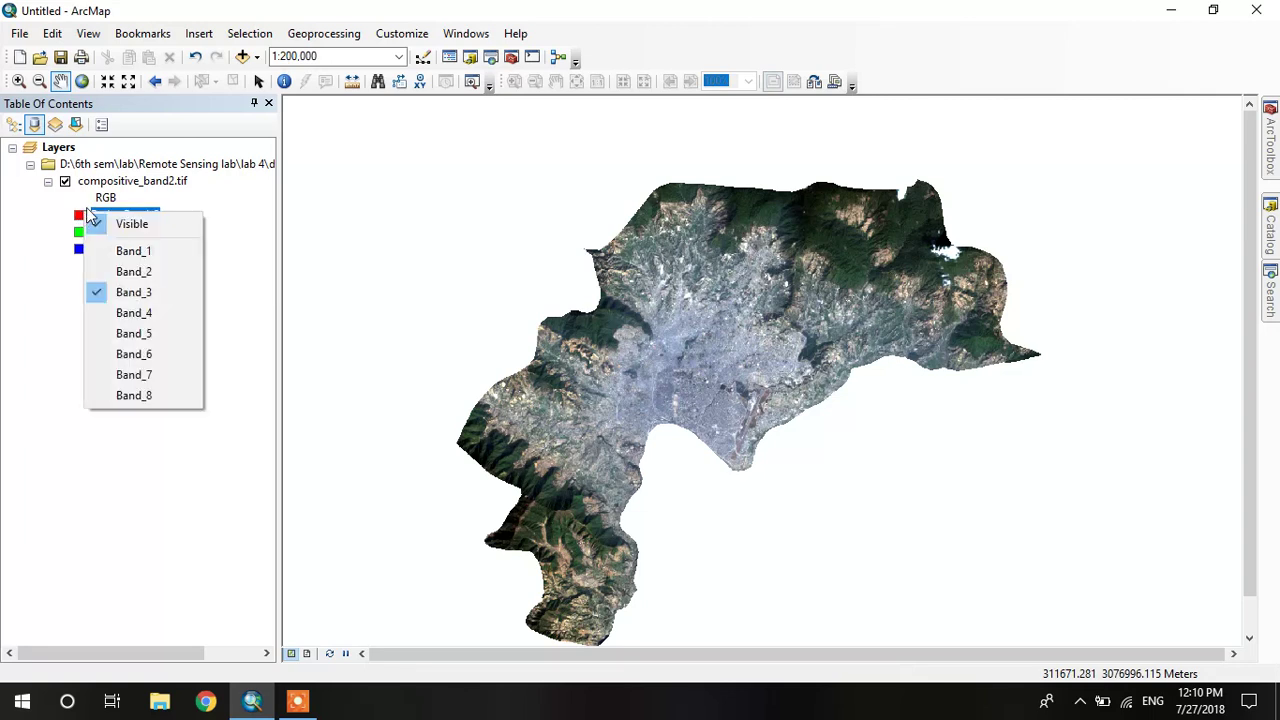
left_click(131, 273)
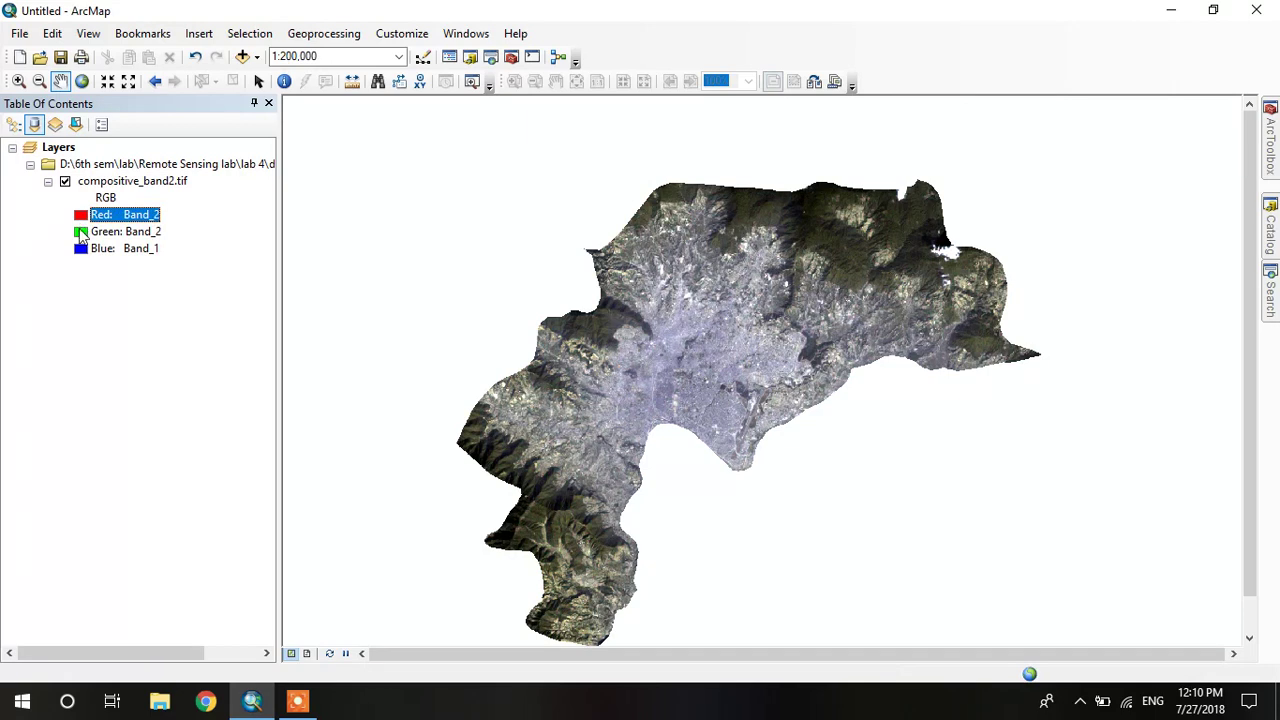
left_click(82, 231)
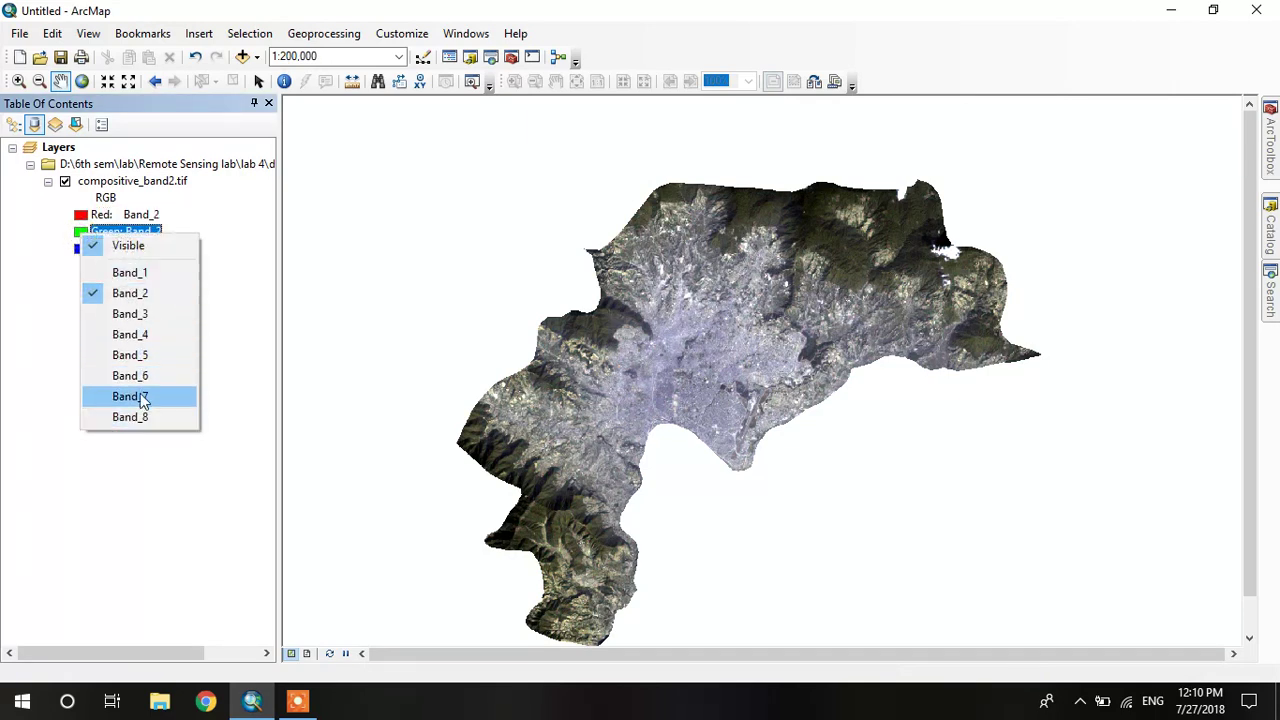
left_click(132, 396)
left_click(82, 250)
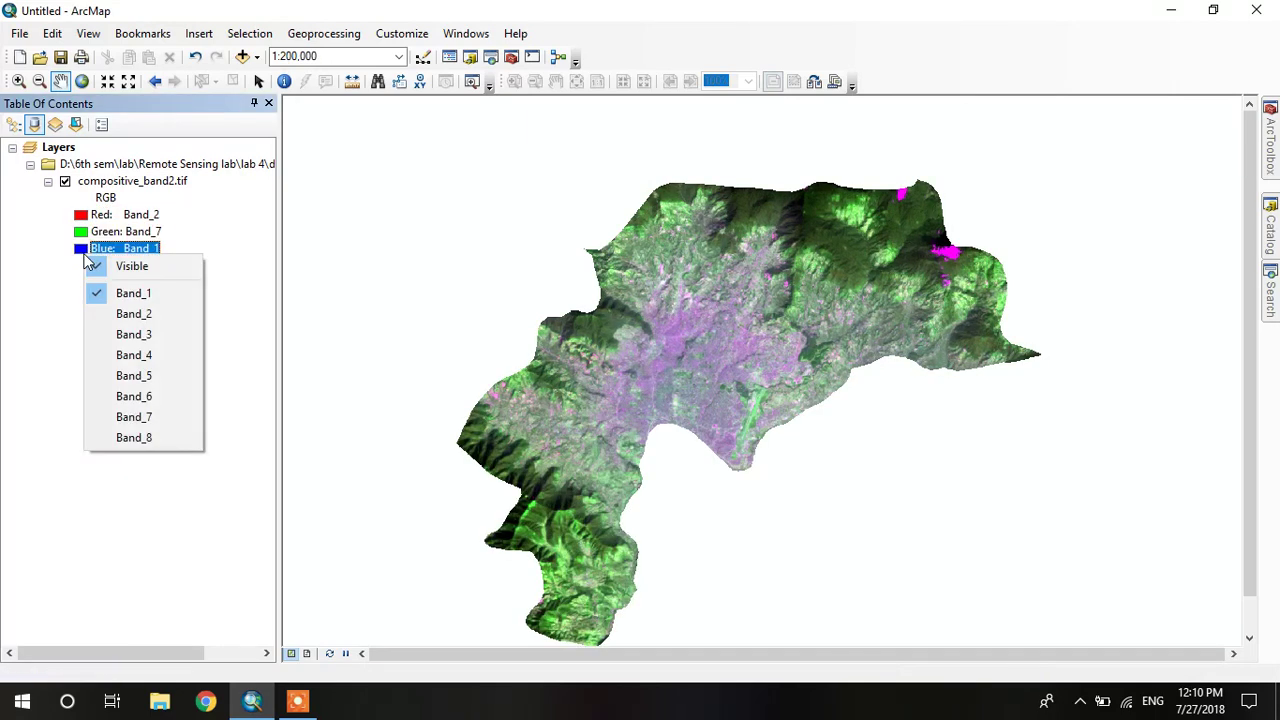
left_click(128, 293)
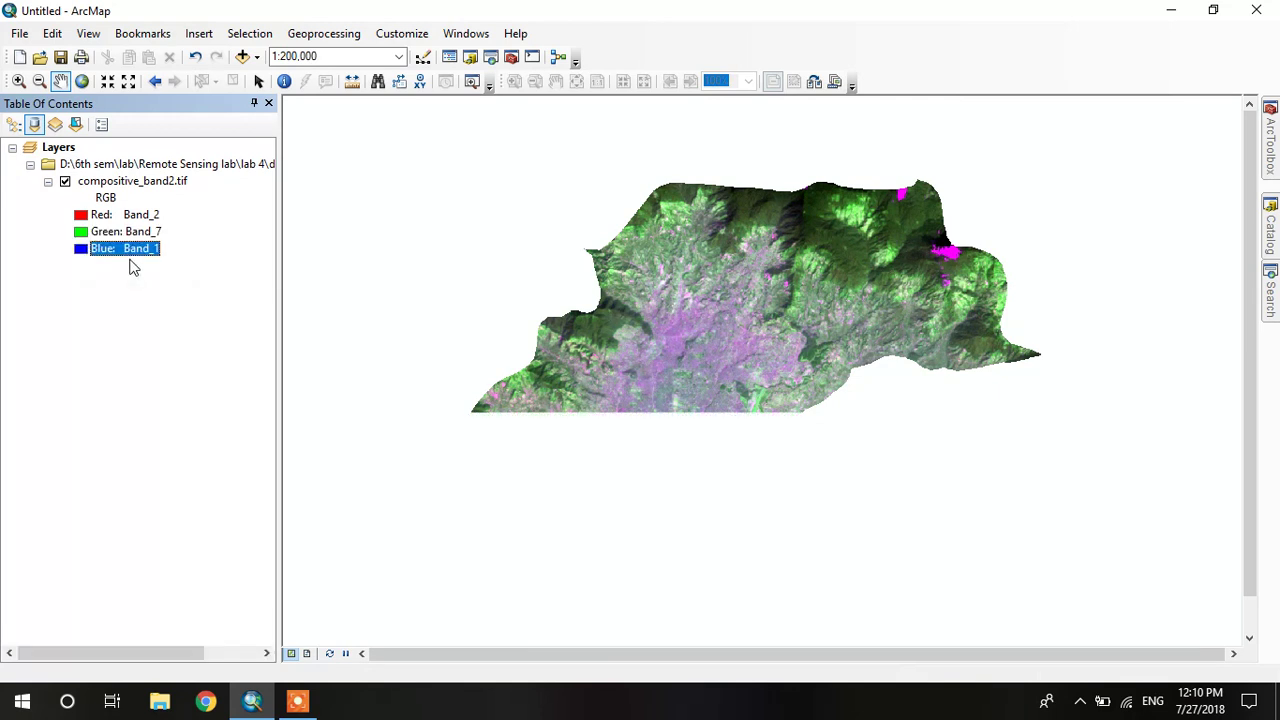
left_click_drag(900, 272, 856, 292)
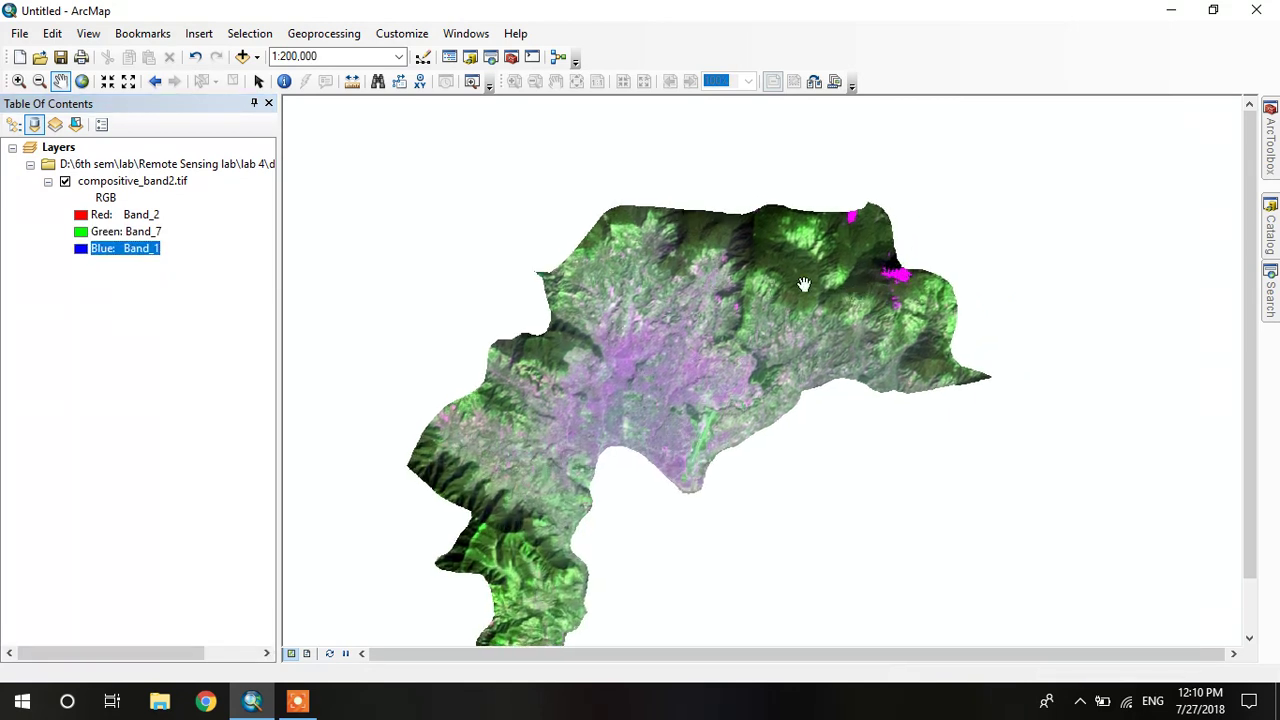
scroll(770, 254, "down", 1)
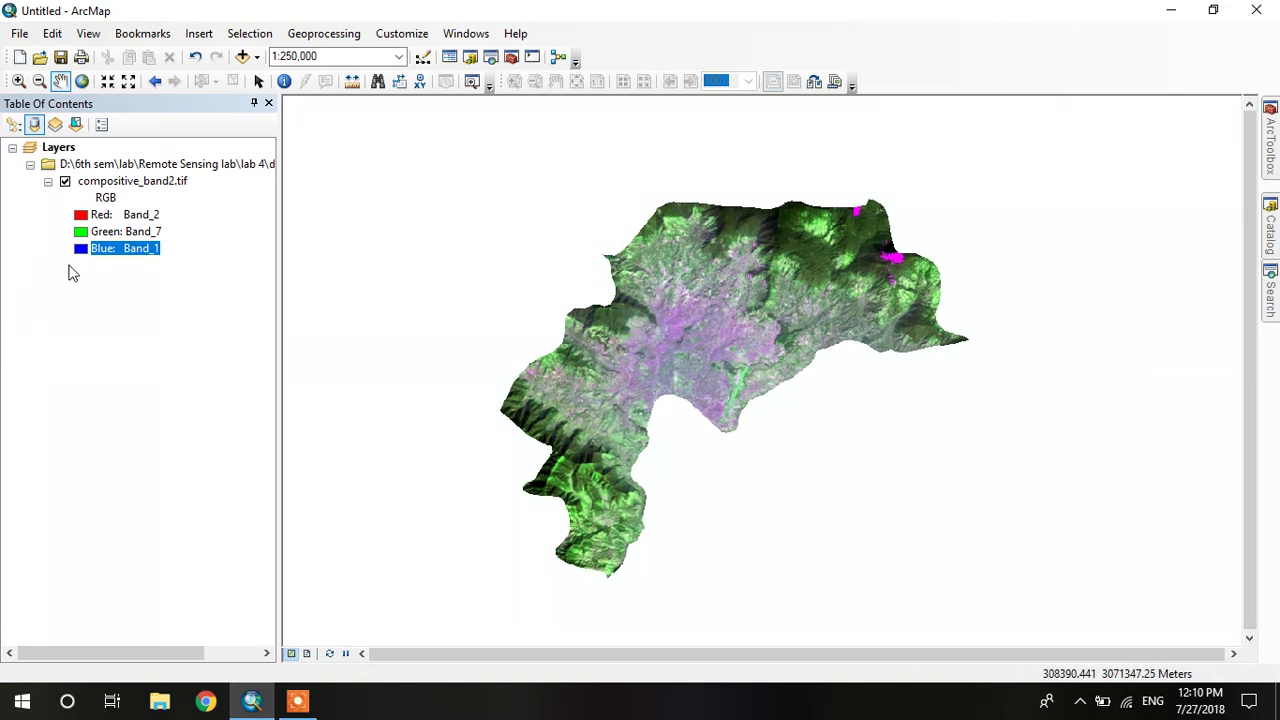
- Assign Band_7 to red and Band_3 to green, keeping Band_1 on blue
left_click(80, 218)
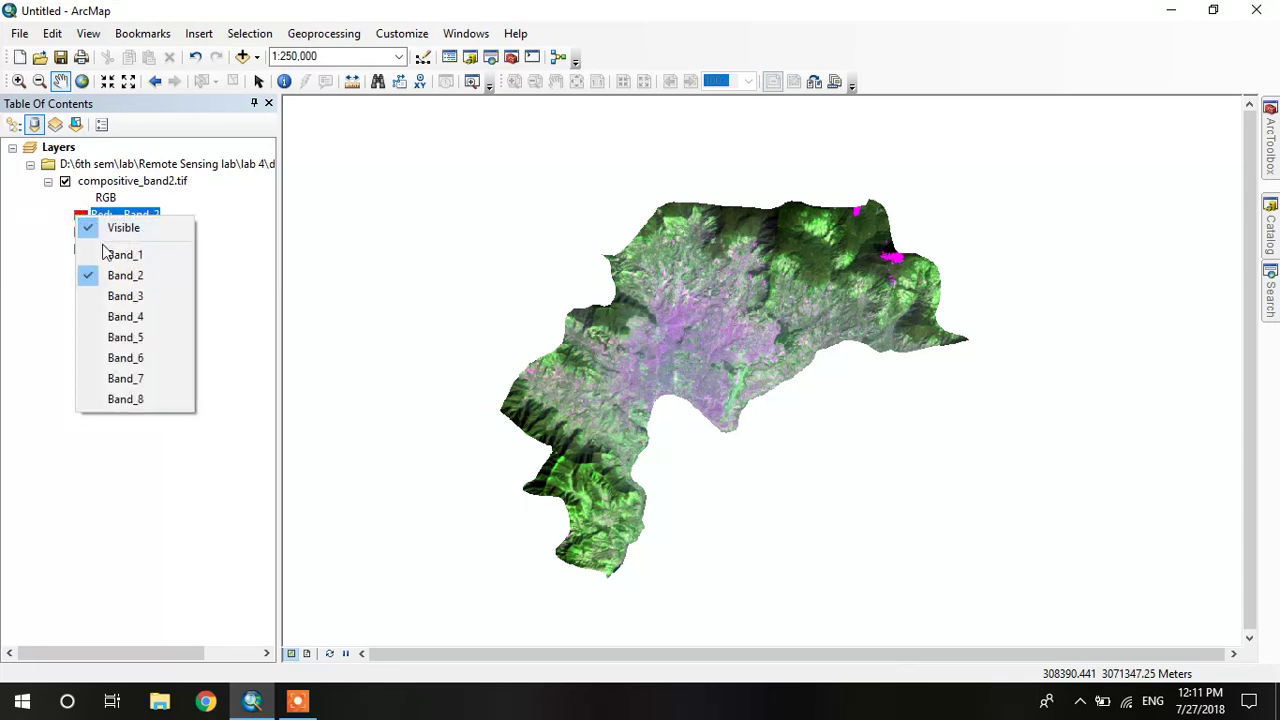
left_click(140, 379)
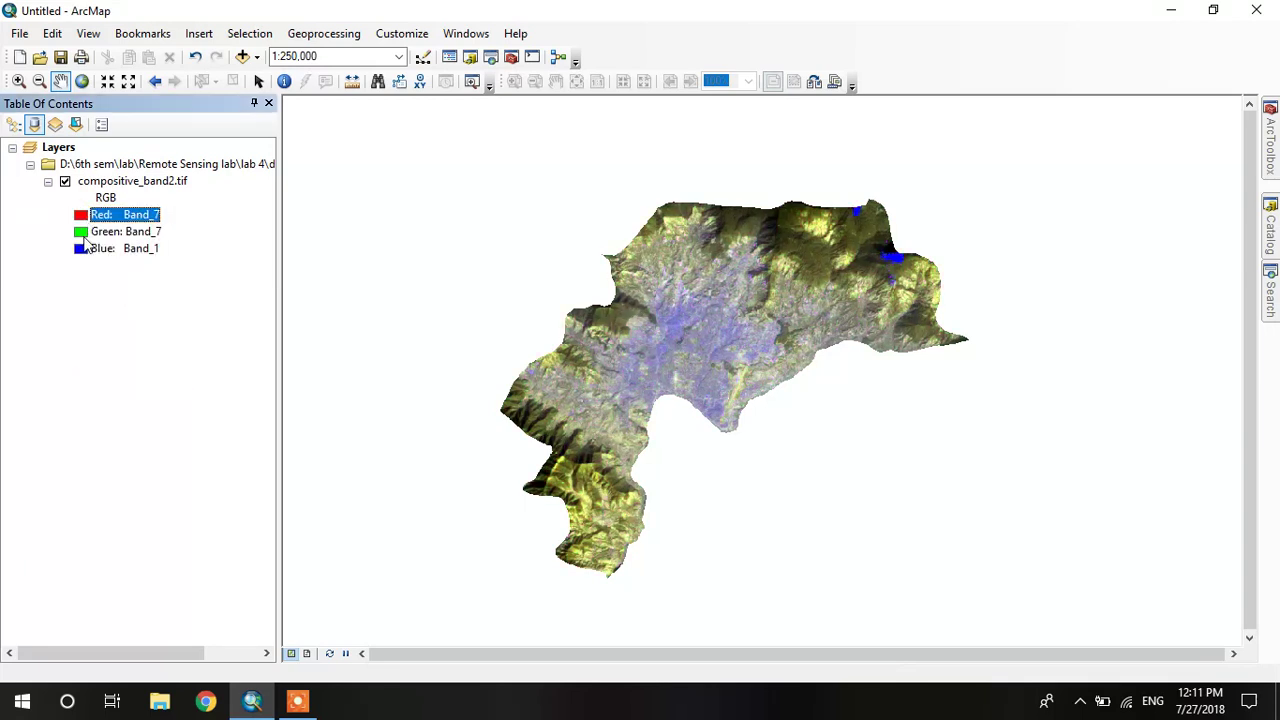
left_click(81, 232)
left_click(150, 316)
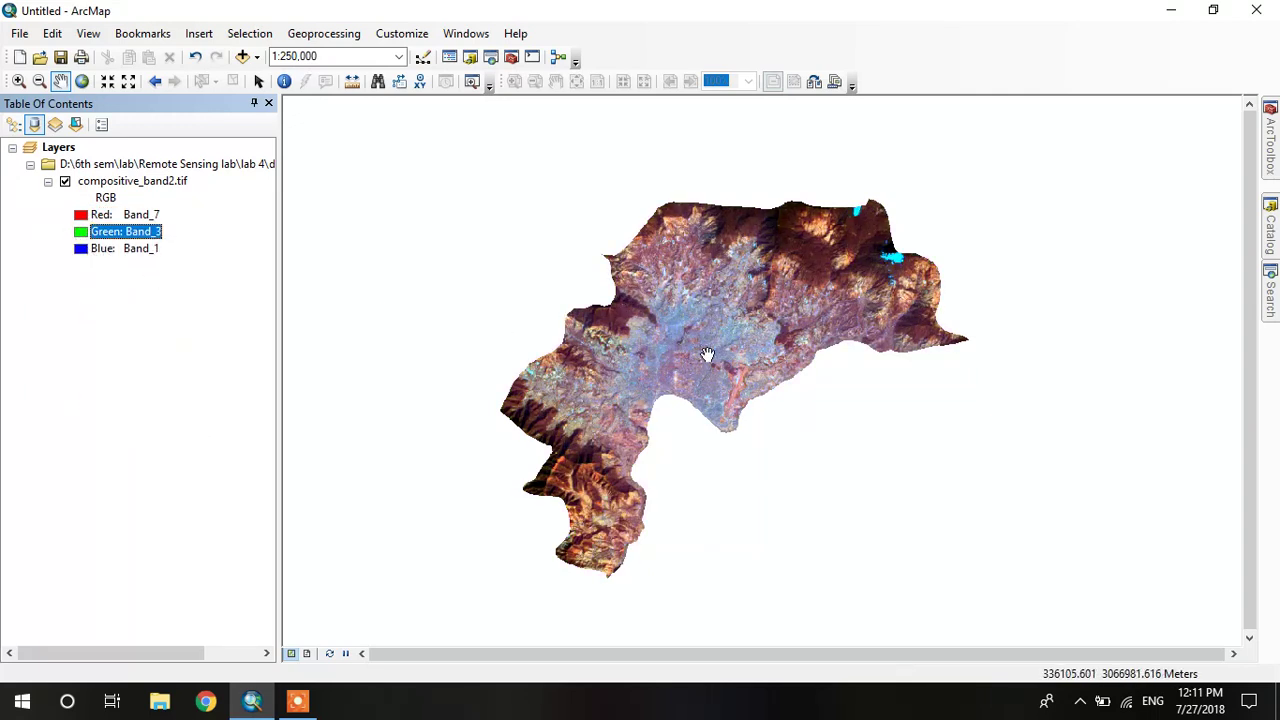
- Pan and zoom over the city to inspect the 7-3-1 composite, and show the LE07 file catalog
left_click_drag(706, 352, 693, 305)
scroll(669, 305, "down", 1)
scroll(669, 305, "down", 4)
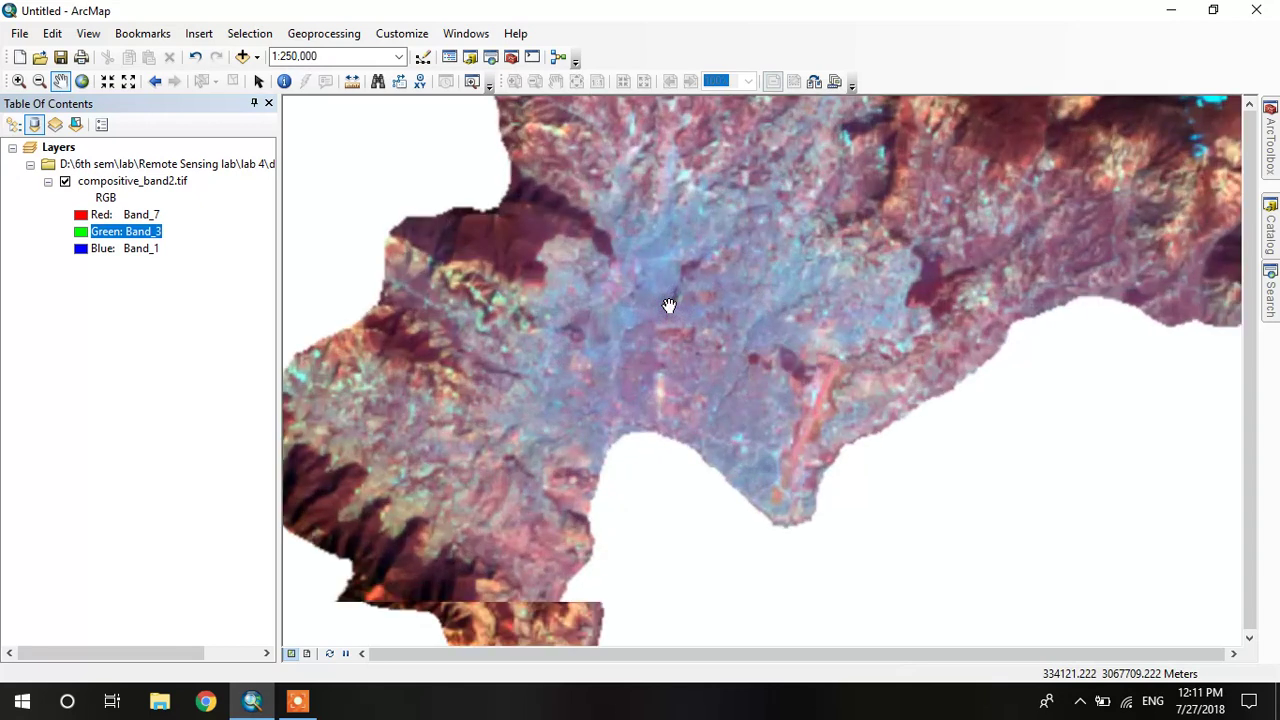
left_click_drag(700, 234, 714, 284)
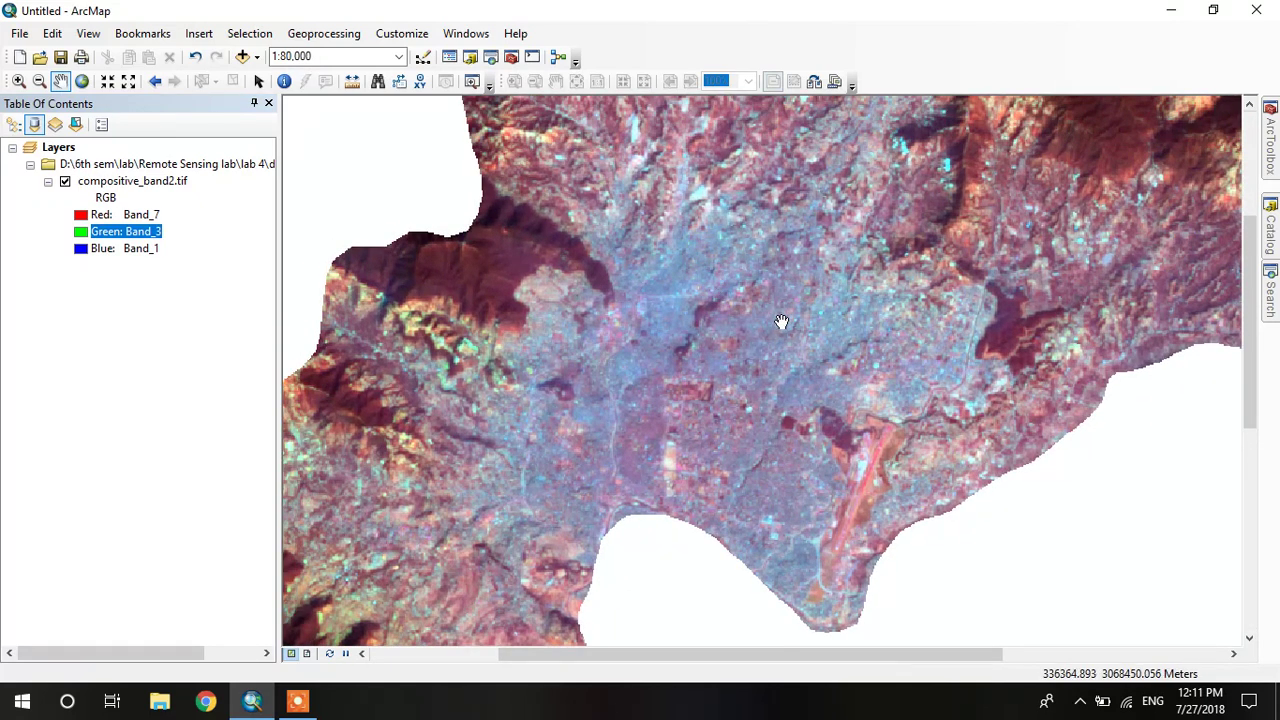
scroll(782, 322, "up", 2)
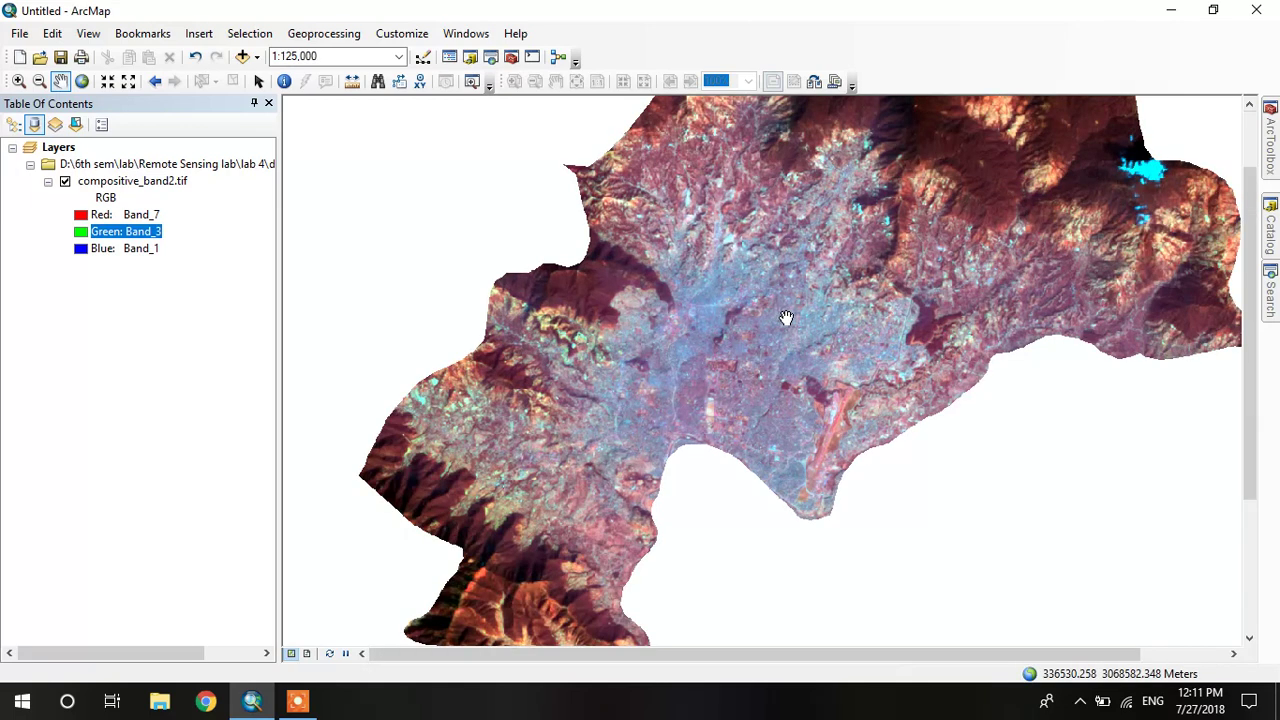
scroll(778, 296, "up", 2)
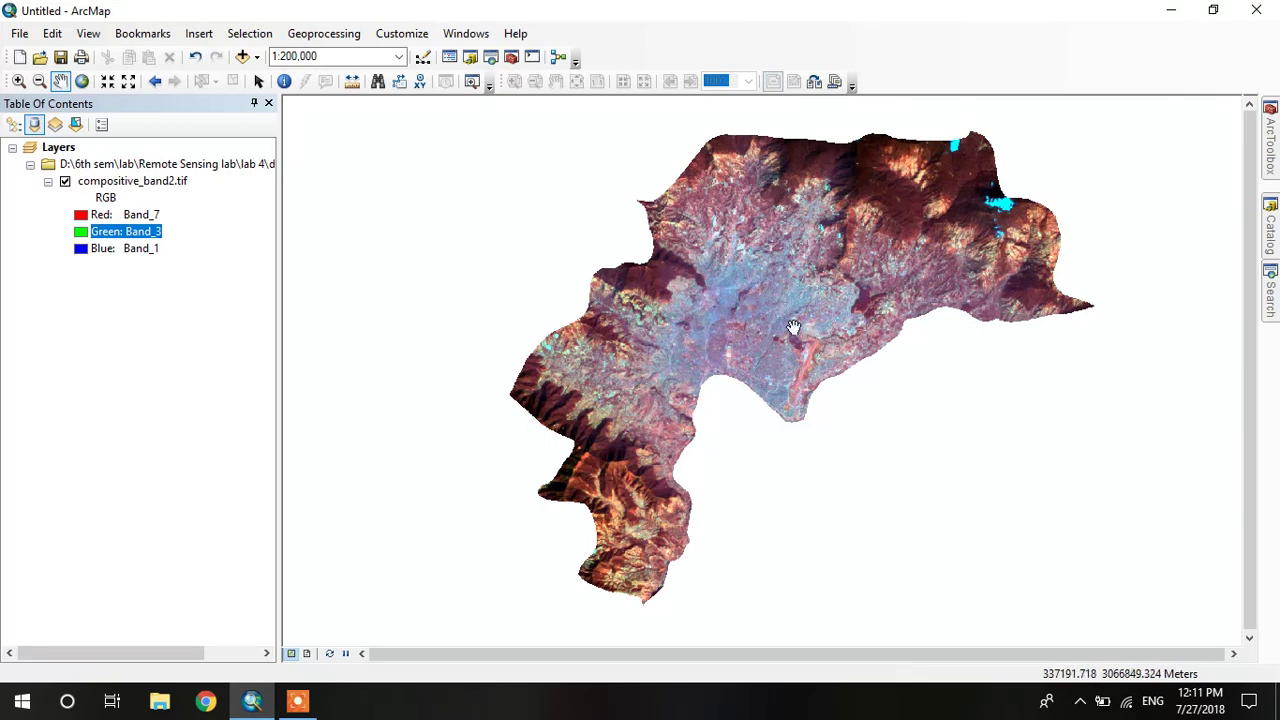
left_click(1272, 232)
left_click_drag(713, 315, 648, 340)
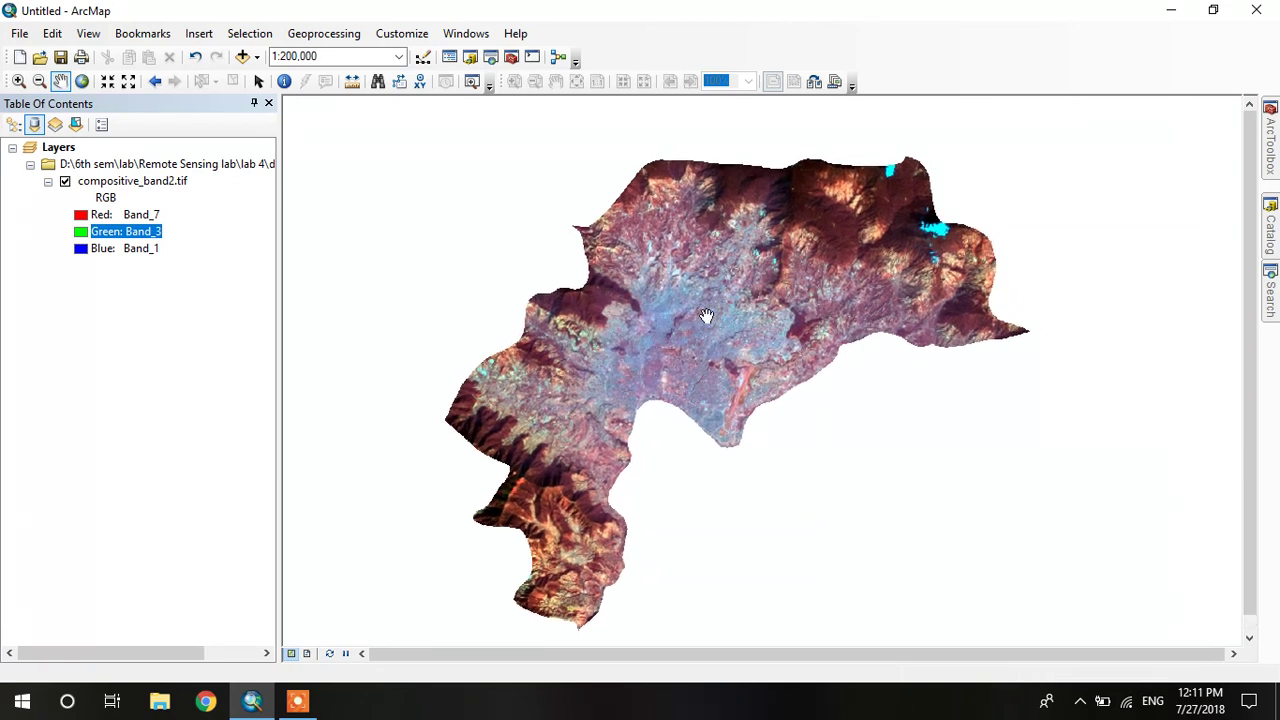